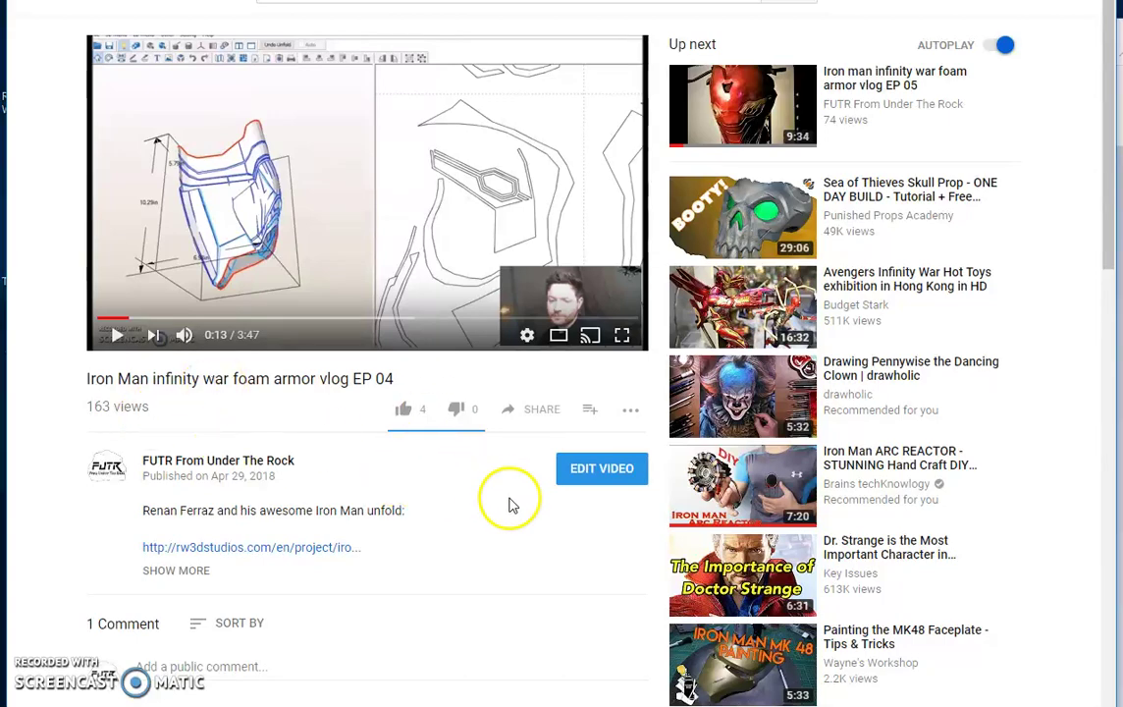
Step: Scroll past the scaling-help comment and open the _whole_for_scaling reference file from the unfold folder
{"action": "scroll", "coordinate": [509, 504], "scroll_direction": "down", "scroll_amount": 3}
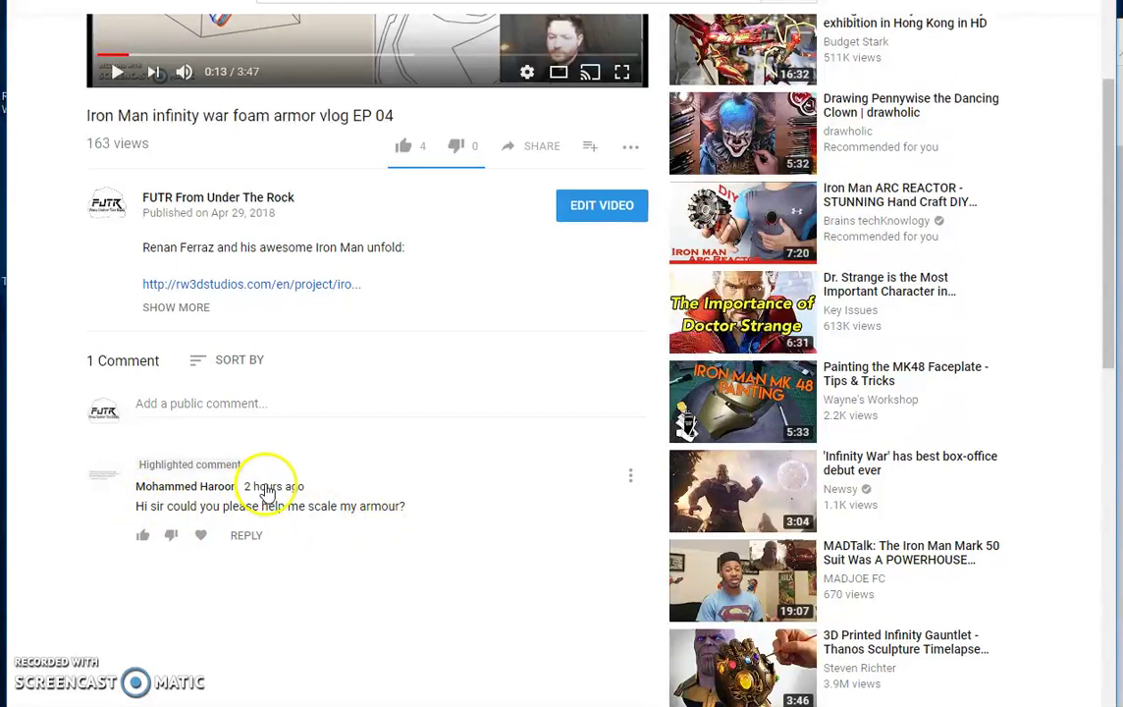
{"action": "scroll", "coordinate": [493, 482], "scroll_direction": "up", "scroll_amount": 1}
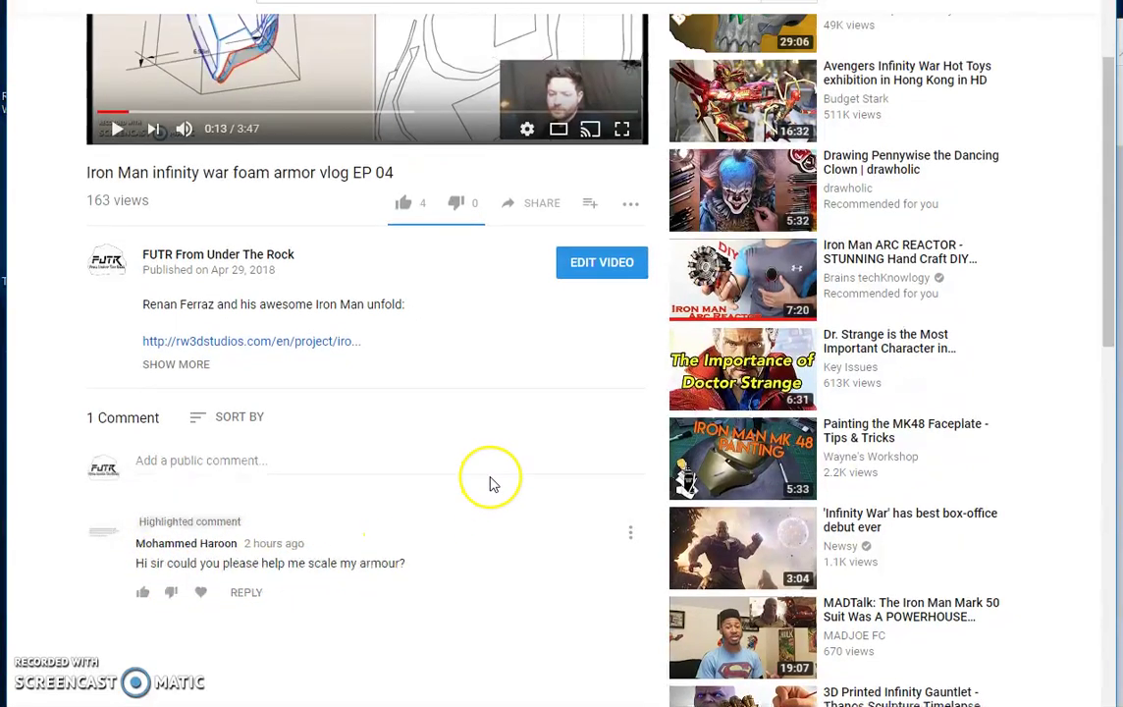
{"action": "scroll", "coordinate": [492, 483], "scroll_direction": "up", "scroll_amount": 2}
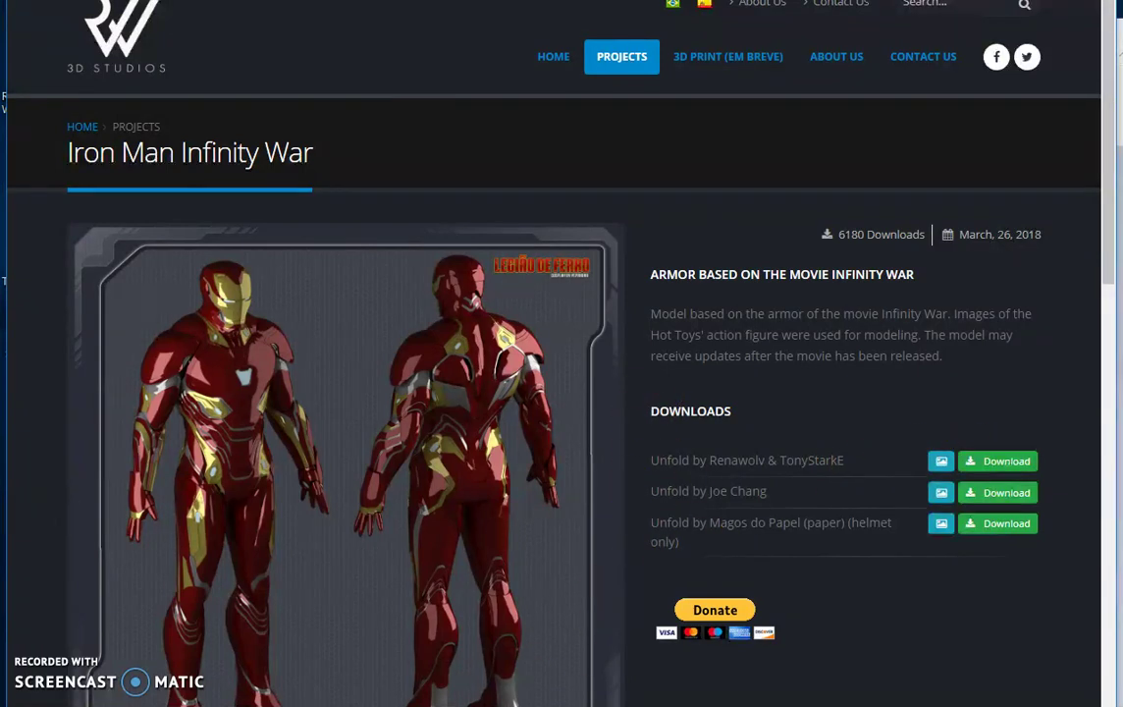
{"action": "left_click", "coordinate": [454, 692]}
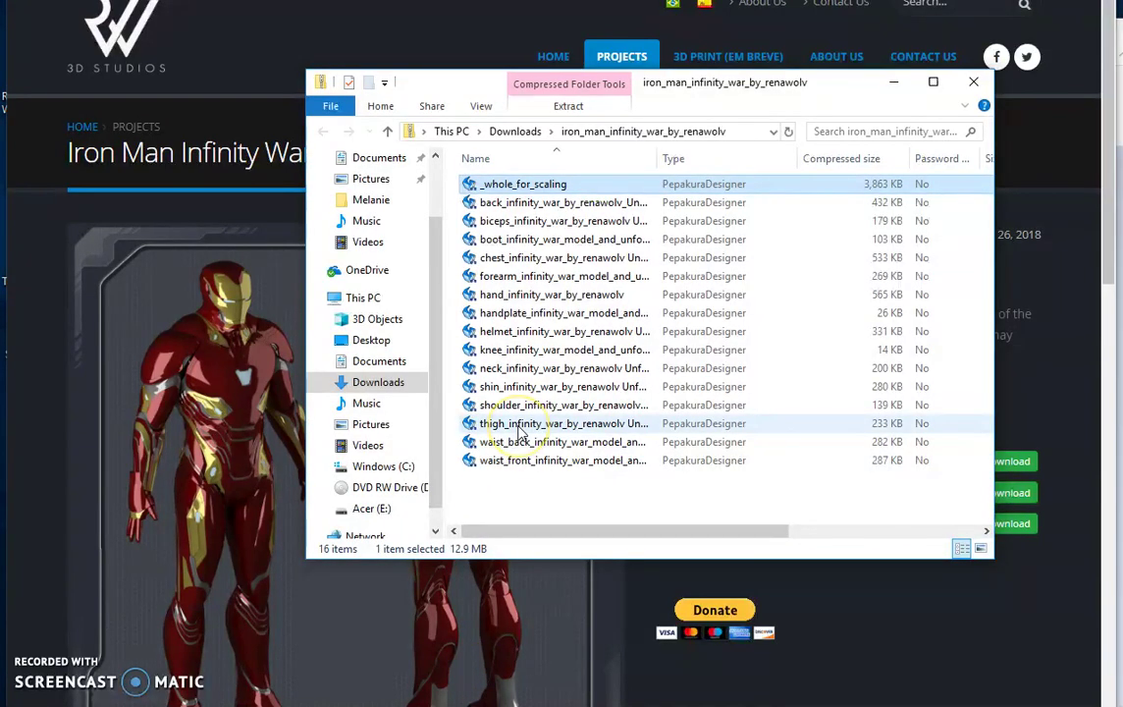
{"action": "left_click", "coordinate": [517, 187]}
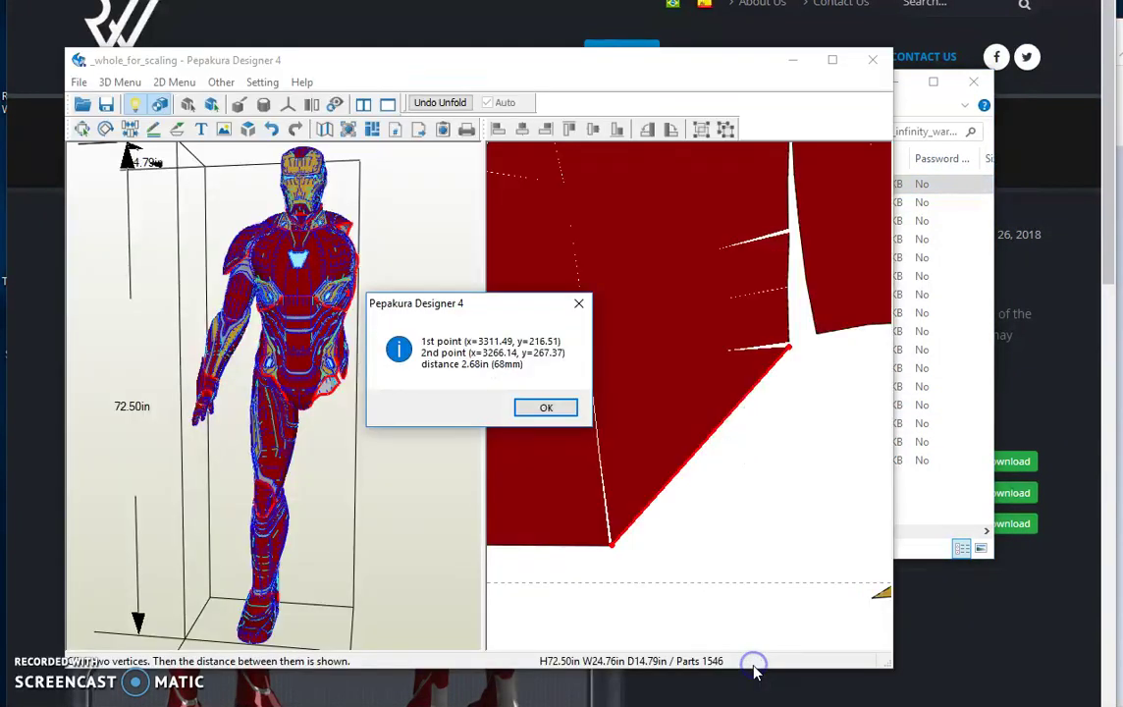
Step: Close the 2.68 in distance readout on the full-body model and orbit it to a higher angle
{"action": "left_click", "coordinate": [774, 646]}
{"action": "left_click", "coordinate": [549, 406]}
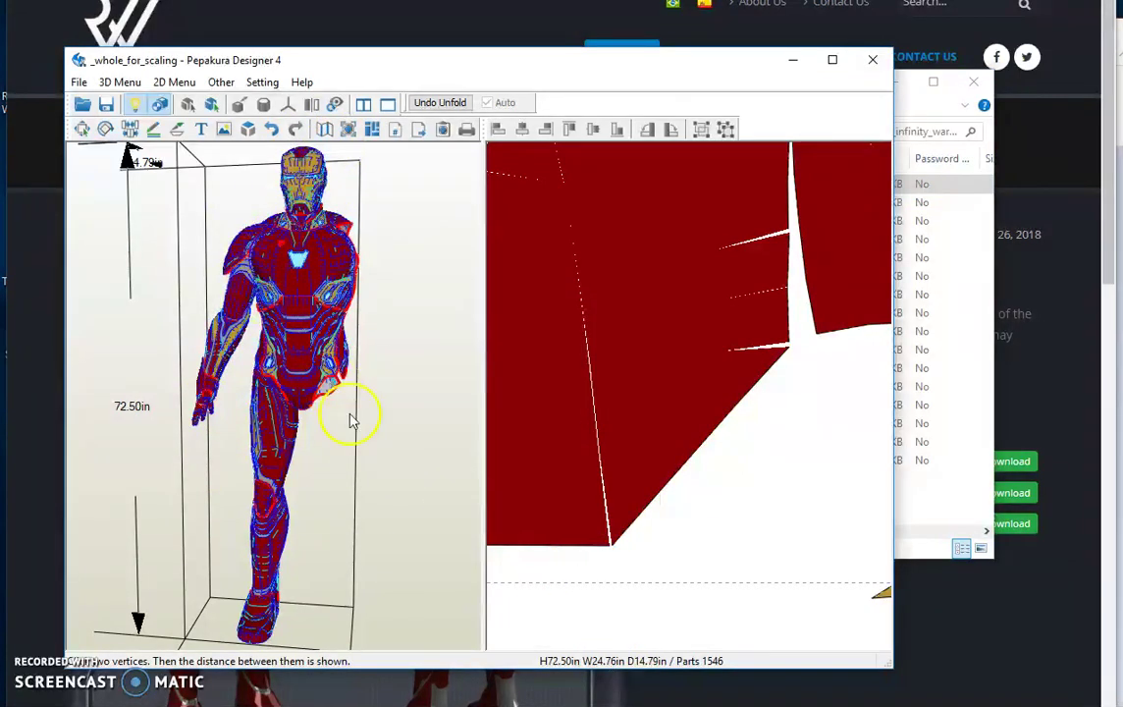
{"action": "left_click", "coordinate": [387, 438]}
{"action": "left_click_drag", "start_coordinate": [386, 438], "coordinate": [268, 187]}
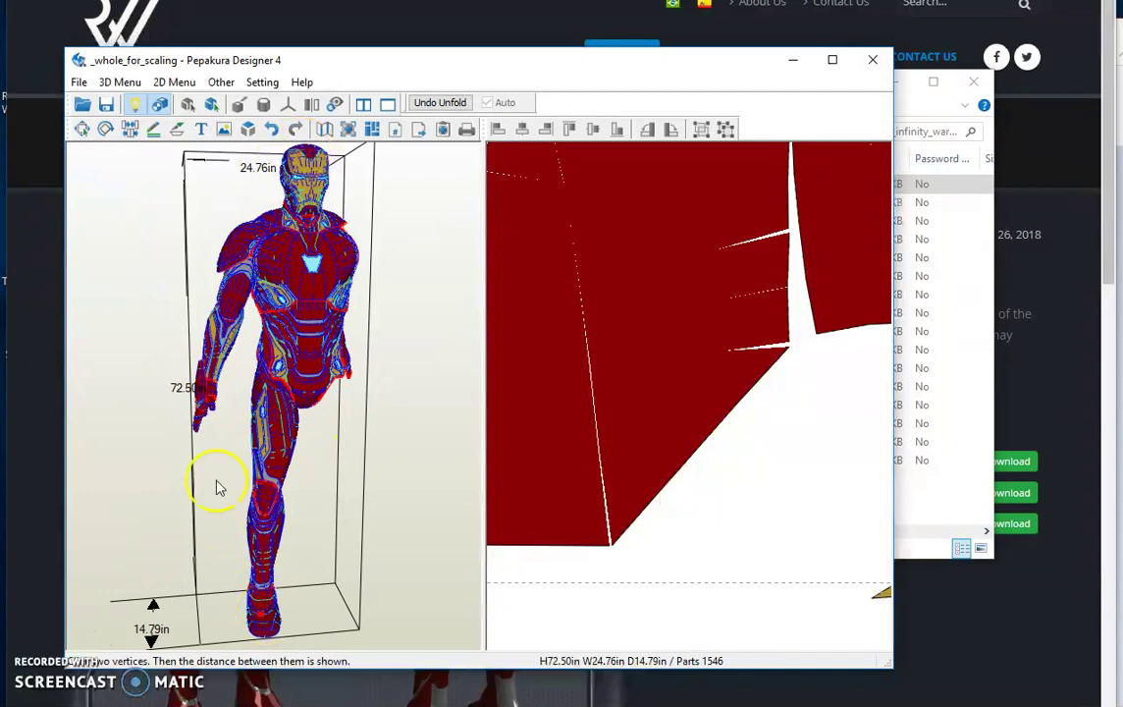
Step: Set the full-body model's height to 68 in via Change Scale > Set Scale
{"action": "left_click", "coordinate": [170, 84]}
{"action": "left_click", "coordinate": [257, 367]}
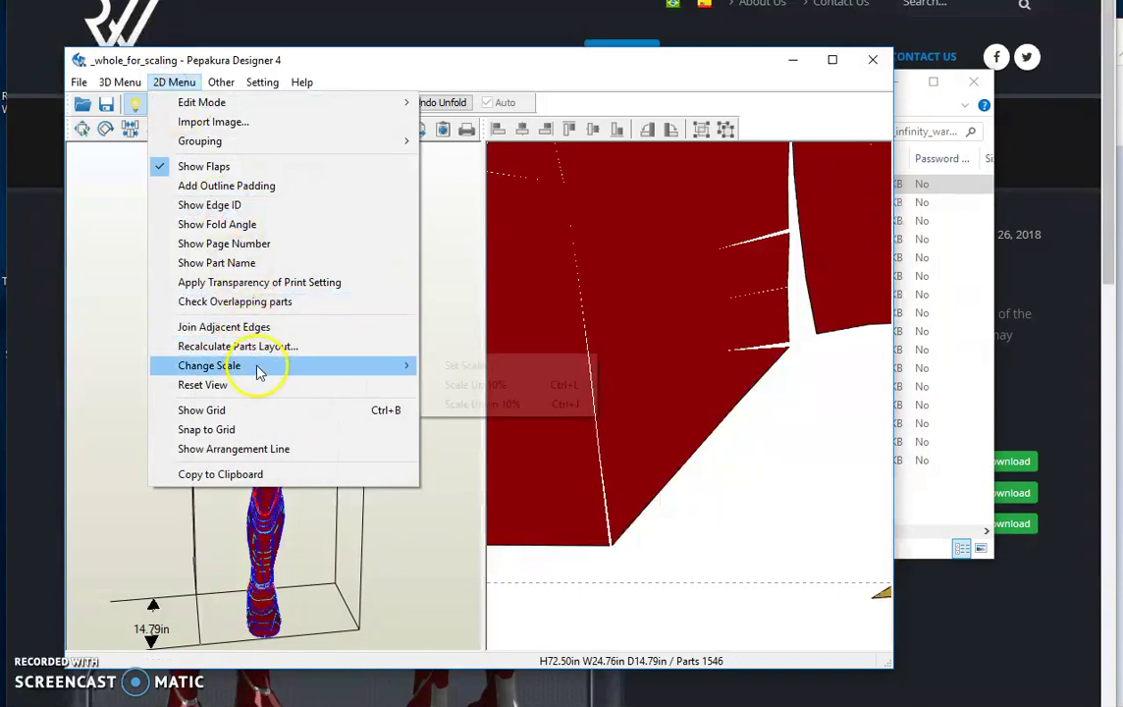
{"action": "left_click", "coordinate": [473, 365]}
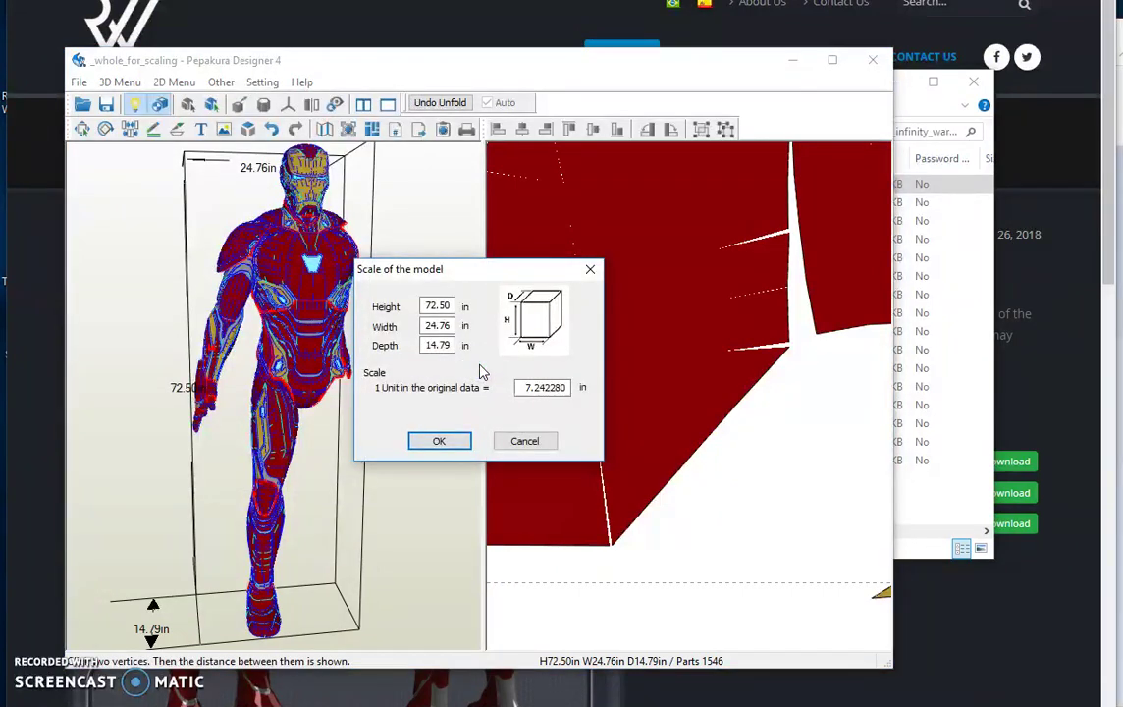
{"action": "left_click_drag", "start_coordinate": [300, 147], "coordinate": [263, 577]}
{"action": "left_click", "coordinate": [452, 305]}
{"action": "left_click", "coordinate": [432, 440]}
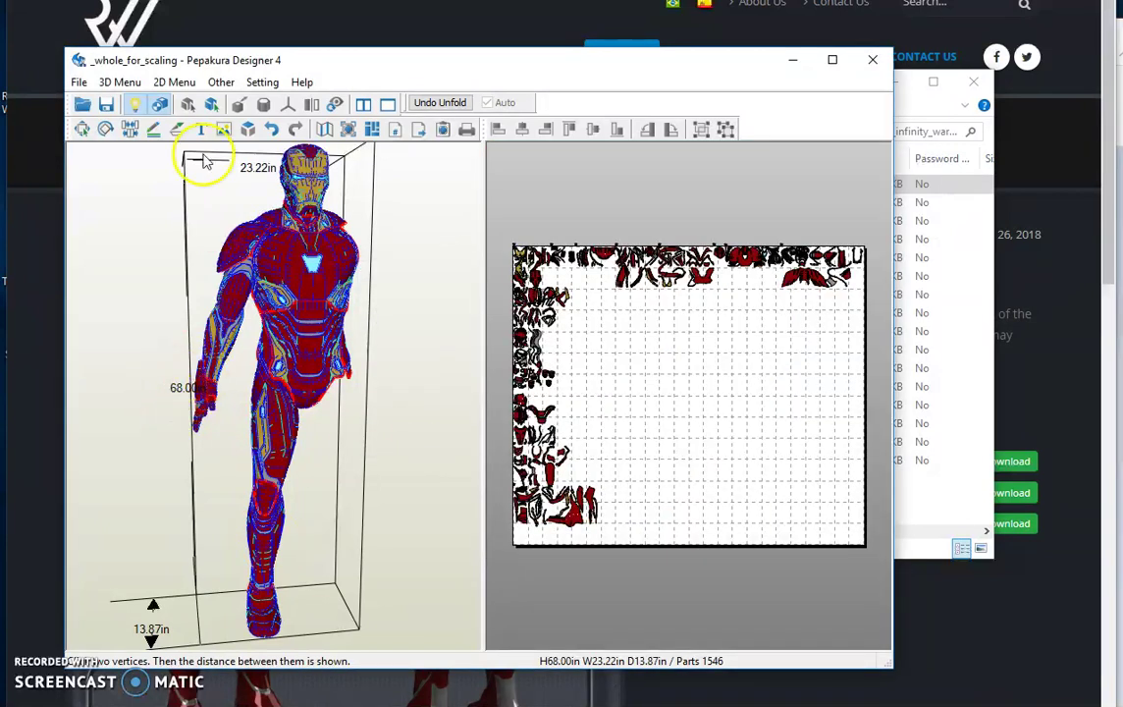
Step: Restore the model's height to 72.50 in through Set Scale
{"action": "left_click", "coordinate": [174, 81]}
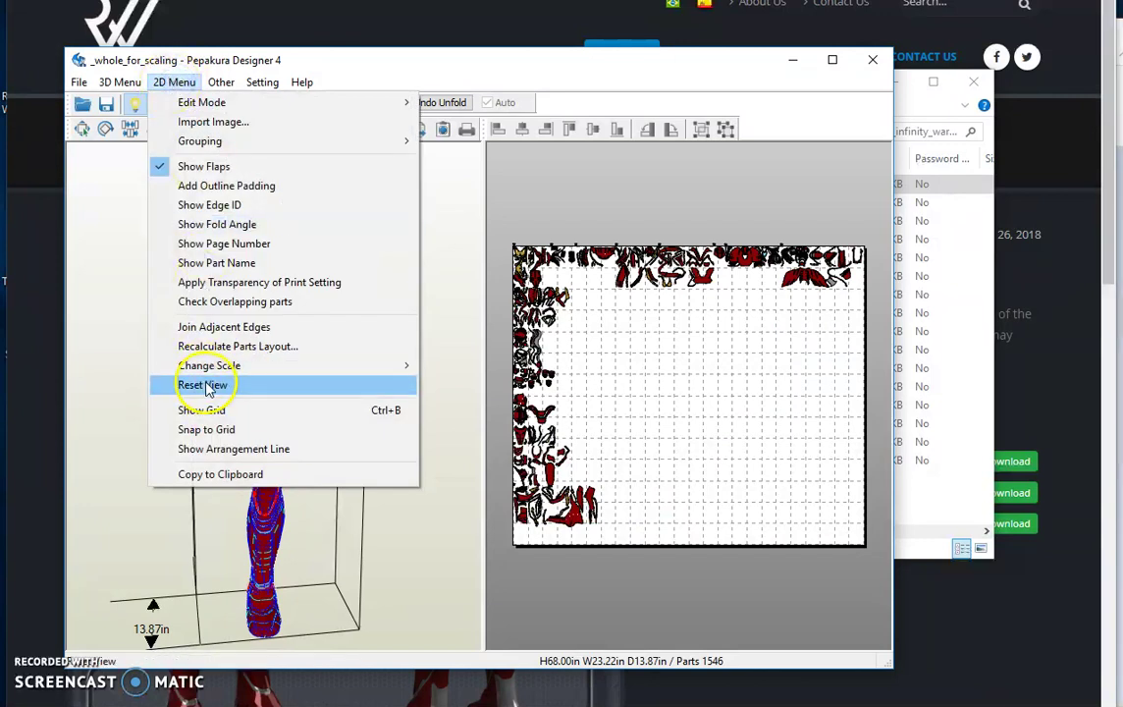
{"action": "mouse_move", "coordinate": [236, 366]}
{"action": "left_click", "coordinate": [487, 369]}
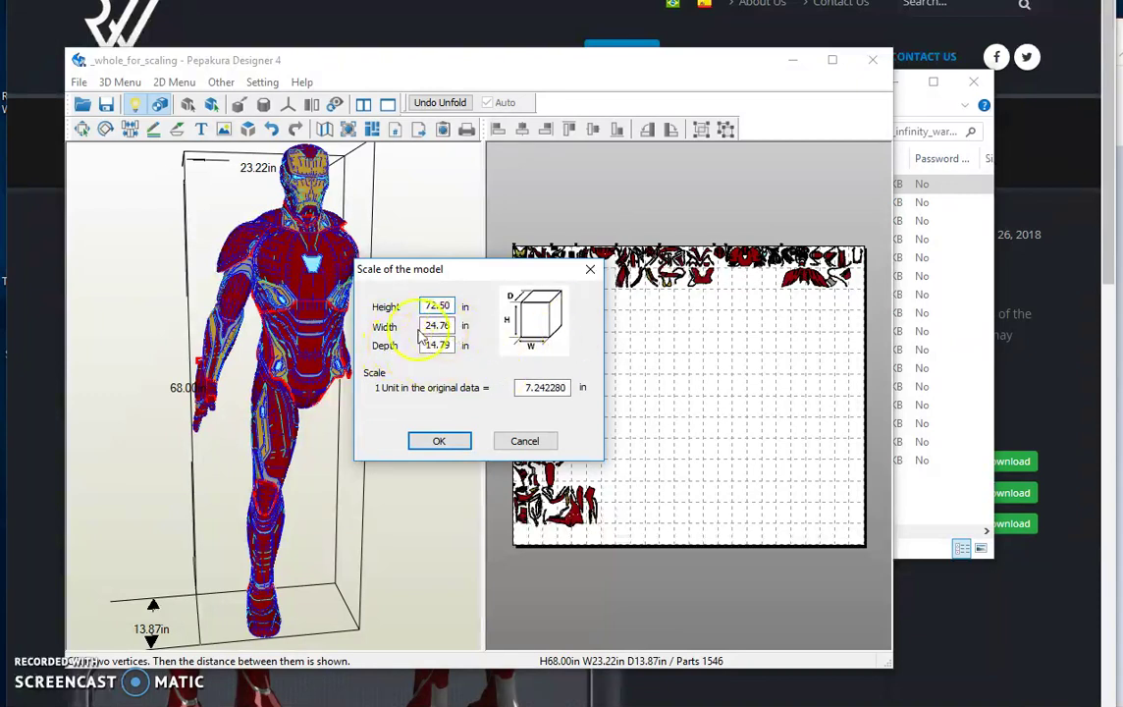
{"action": "left_click", "coordinate": [421, 443]}
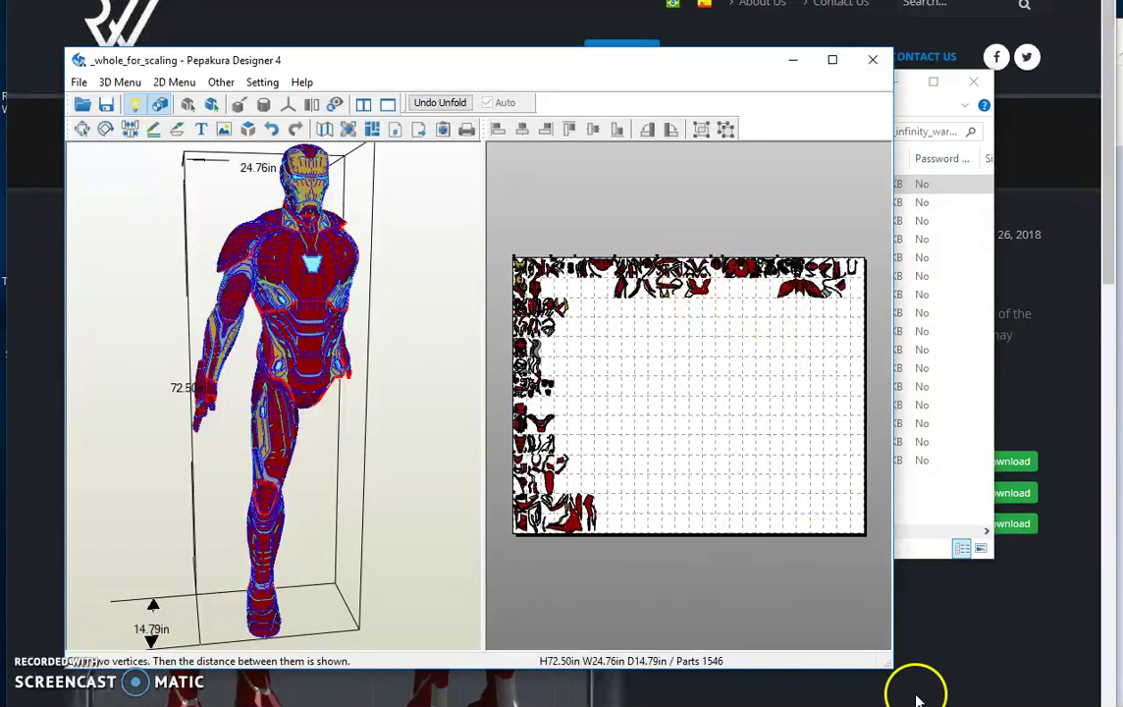
Step: Check the 11.00 in tall chest_infinity_war model, then go back to the _whole_for_scaling model
{"action": "mouse_move", "coordinate": [790, 705]}
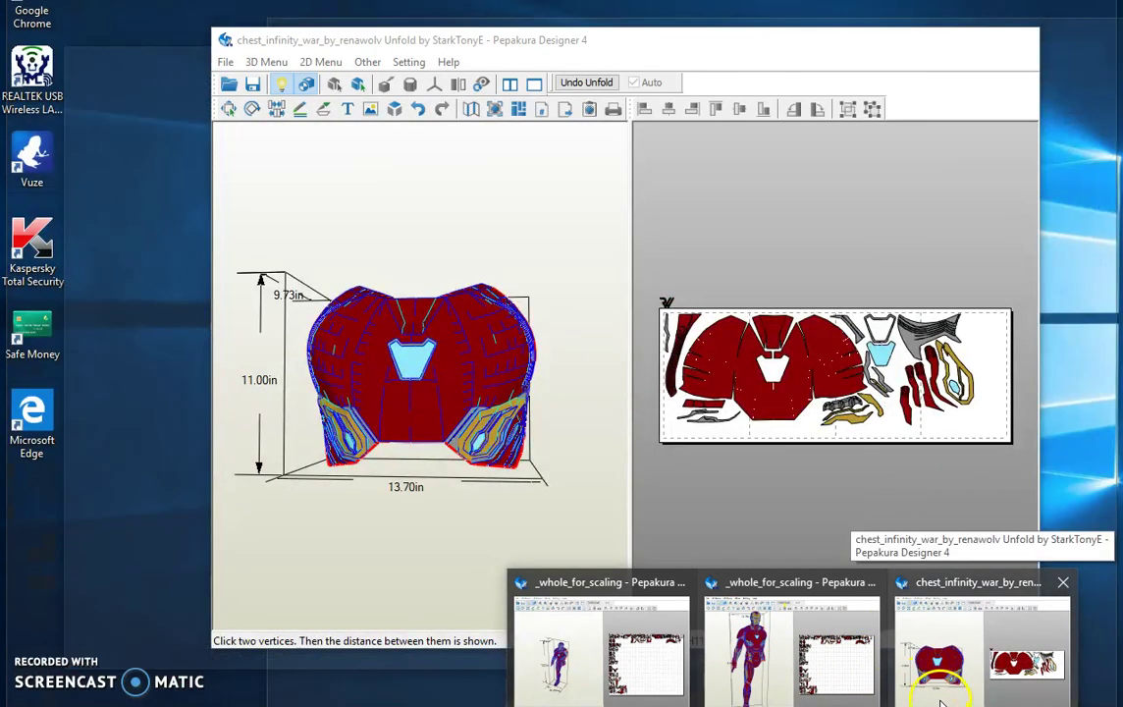
{"action": "left_click", "coordinate": [937, 700]}
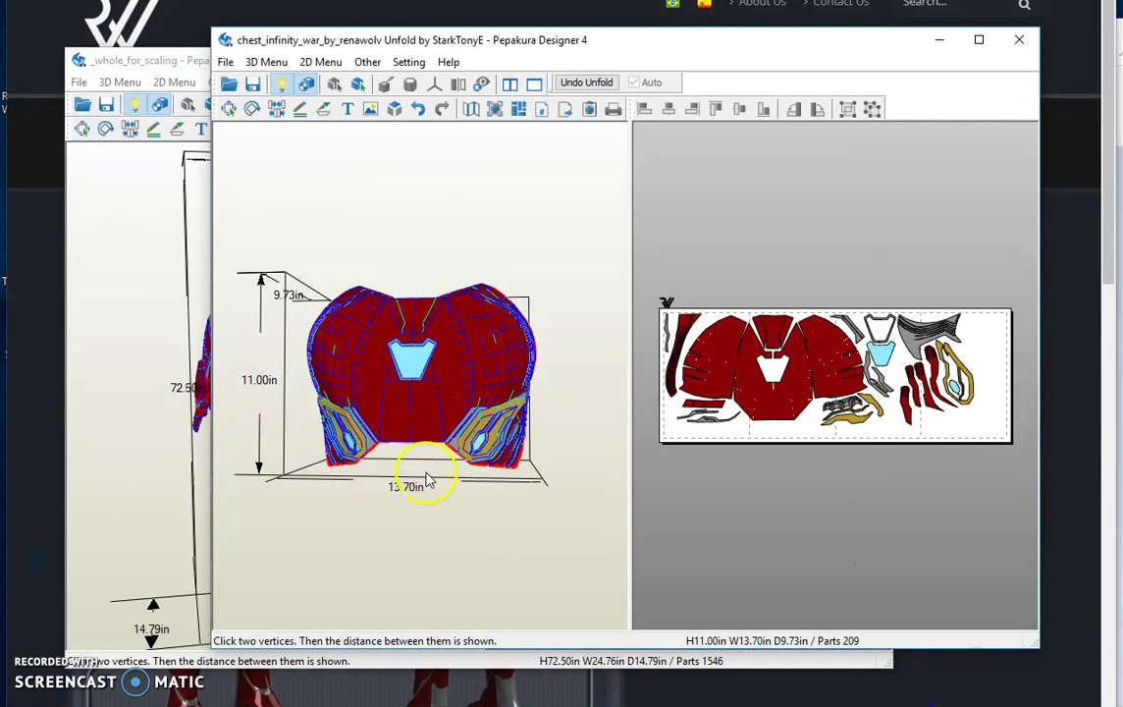
{"action": "left_click", "coordinate": [126, 407]}
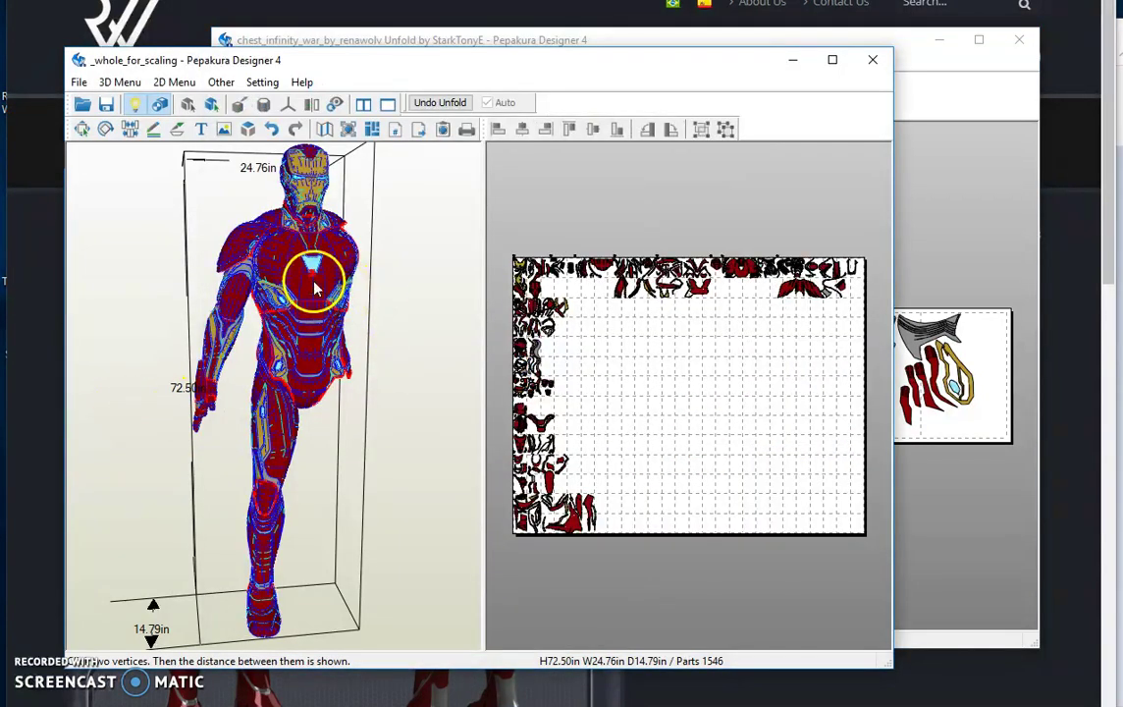
Step: Choose Select/Move, then zoom and pan the 2D layout onto the red chest panel's lower edge
{"action": "left_click", "coordinate": [81, 129]}
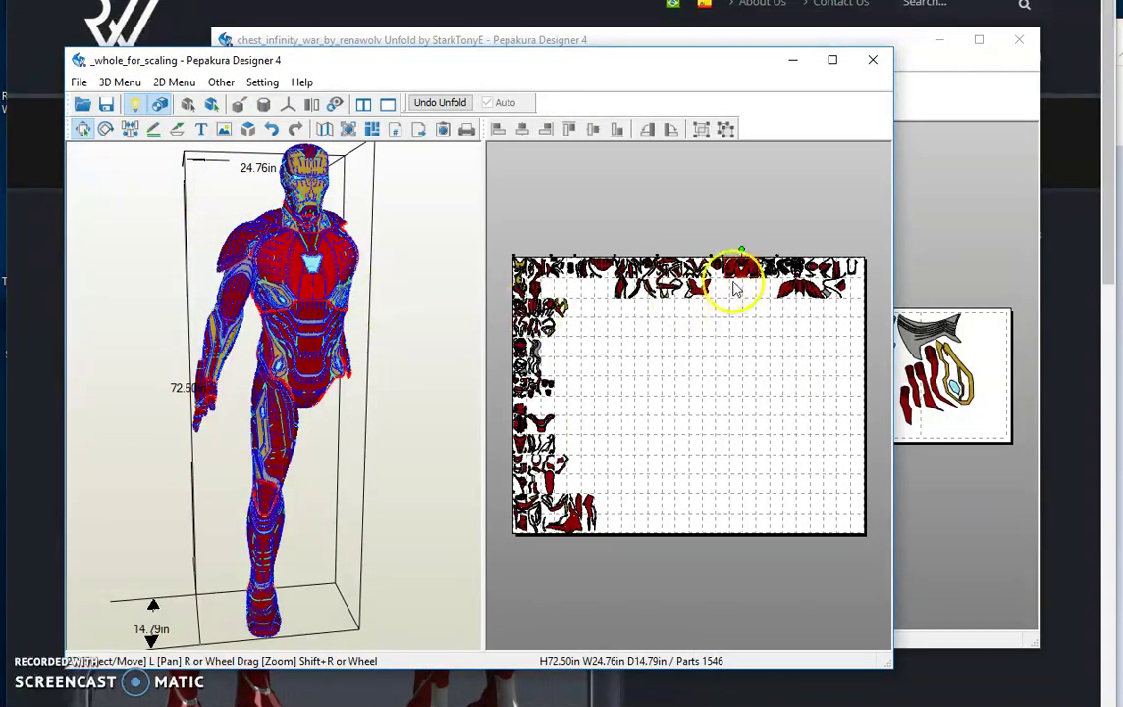
{"action": "scroll", "coordinate": [758, 280], "scroll_direction": "up", "scroll_amount": 2}
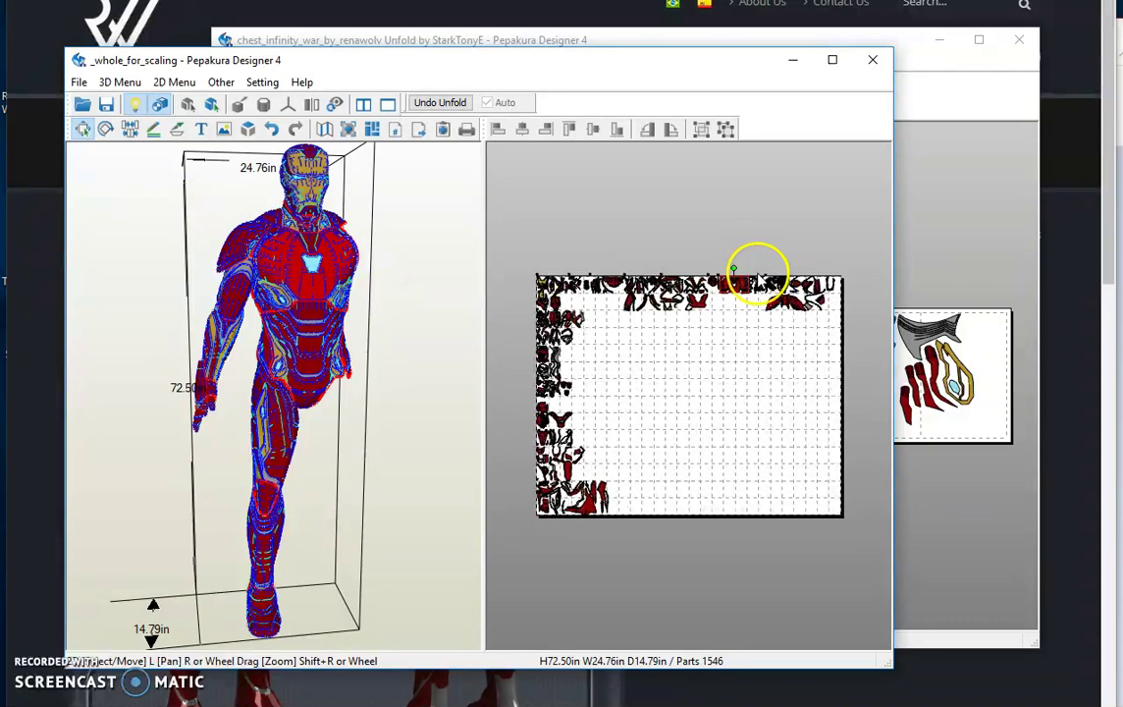
{"action": "scroll", "coordinate": [761, 265], "scroll_direction": "up", "scroll_amount": 2}
{"action": "right_click_drag", "start_coordinate": [643, 439], "coordinate": [644, 516]}
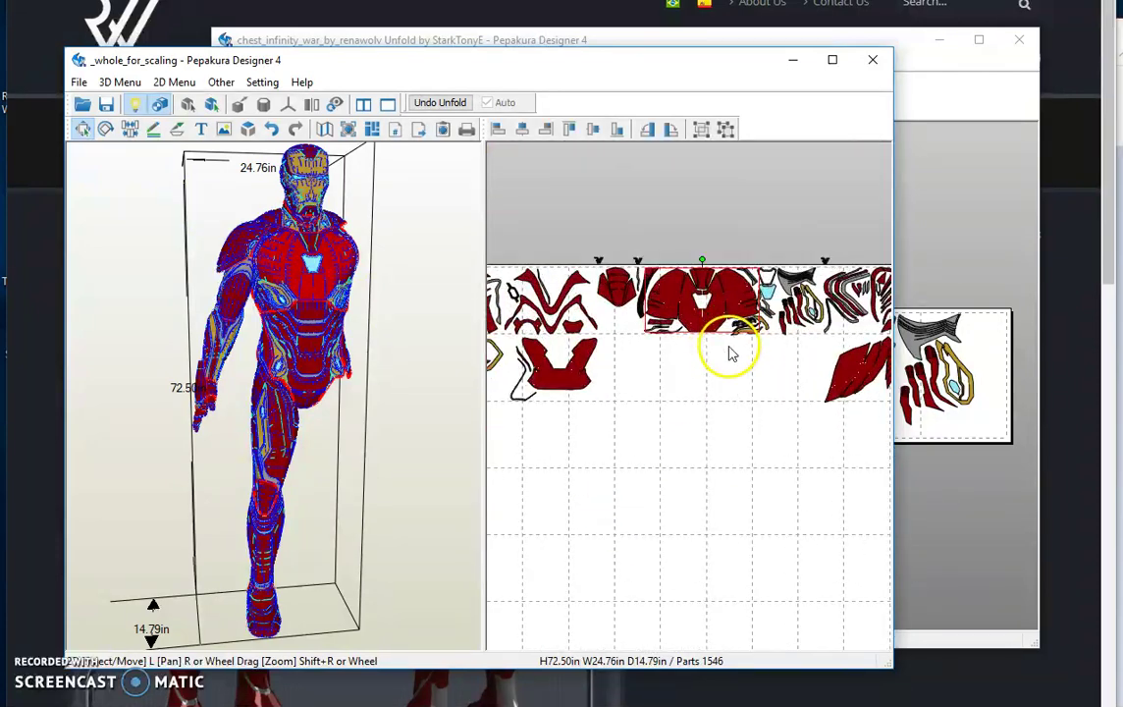
{"action": "scroll", "coordinate": [726, 349], "scroll_direction": "up", "scroll_amount": 2}
{"action": "right_click_drag", "start_coordinate": [714, 326], "coordinate": [656, 449]}
{"action": "scroll", "coordinate": [760, 371], "scroll_direction": "up", "scroll_amount": 2}
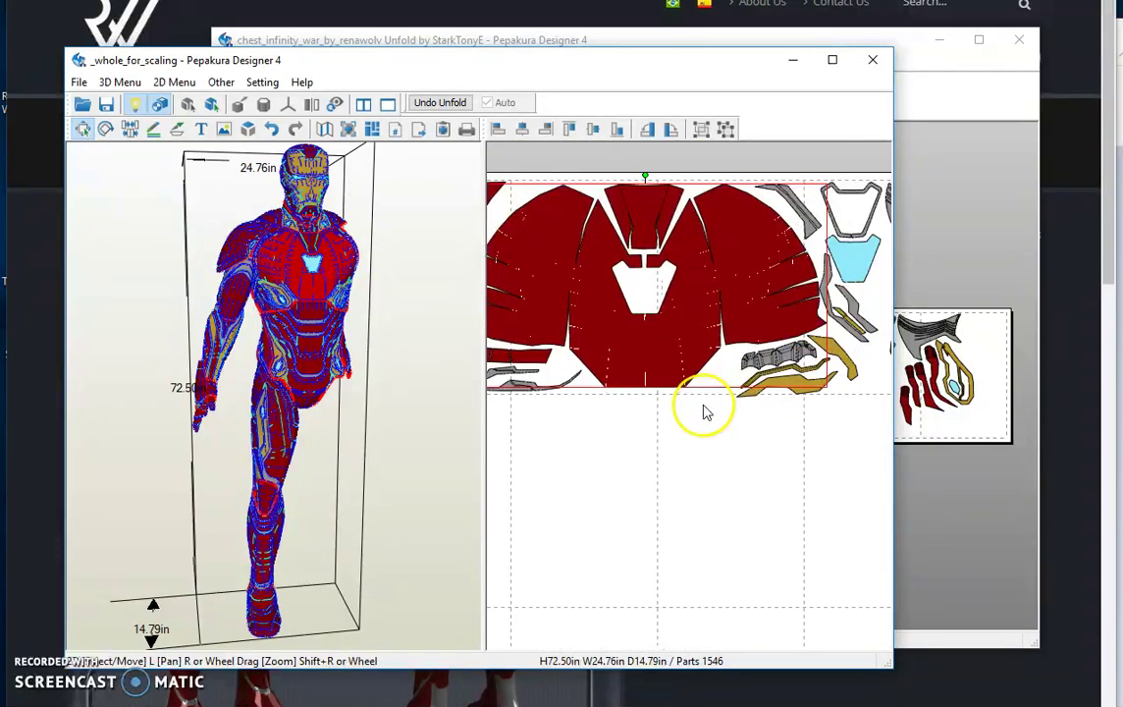
{"action": "scroll", "coordinate": [704, 410], "scroll_direction": "up", "scroll_amount": 3}
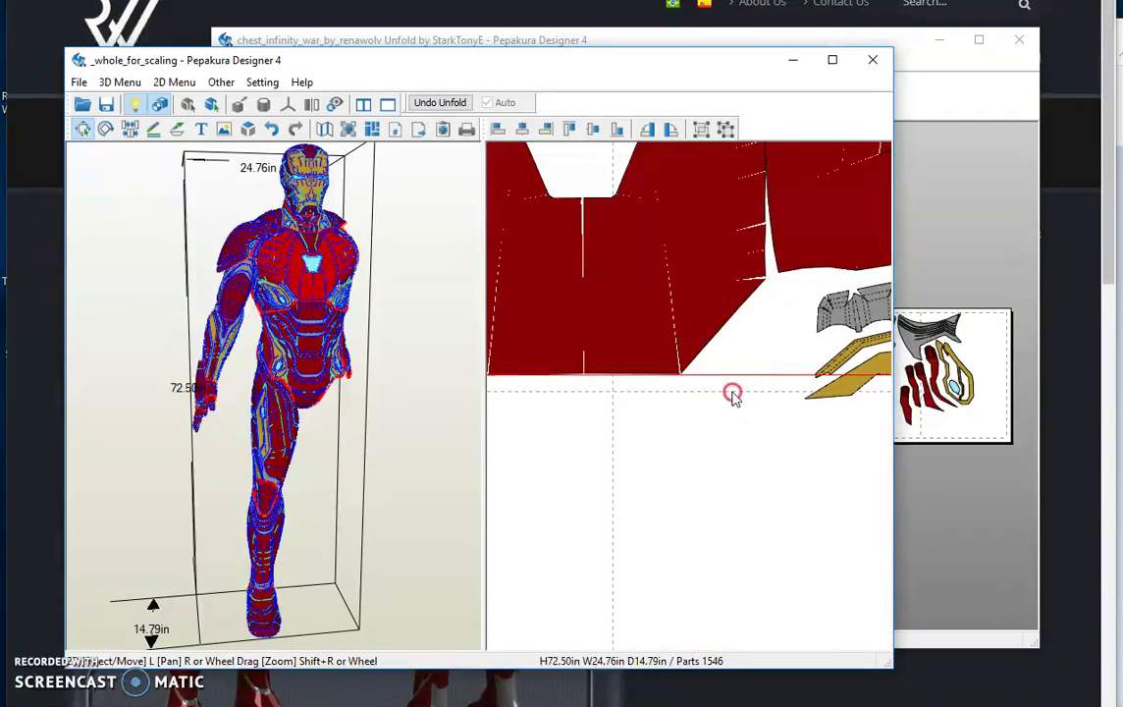
{"action": "right_click_drag", "start_coordinate": [732, 394], "coordinate": [712, 468]}
{"action": "scroll", "coordinate": [717, 446], "scroll_direction": "up", "scroll_amount": 3}
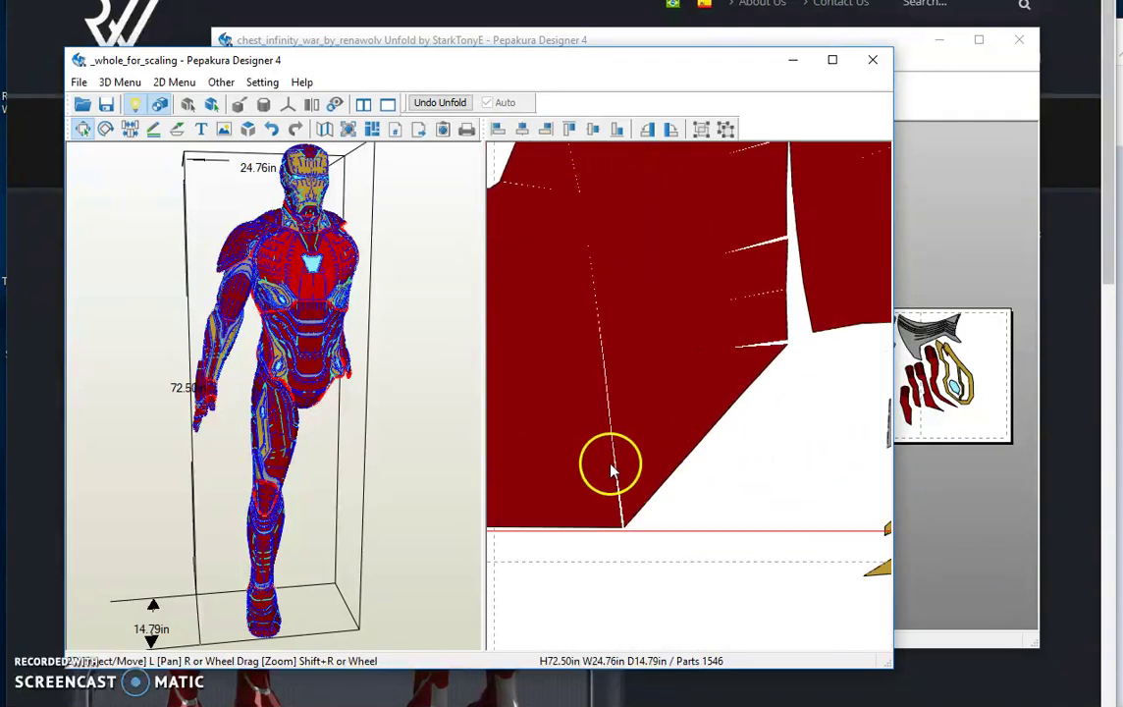
{"action": "scroll", "coordinate": [608, 446], "scroll_direction": "down", "scroll_amount": 3}
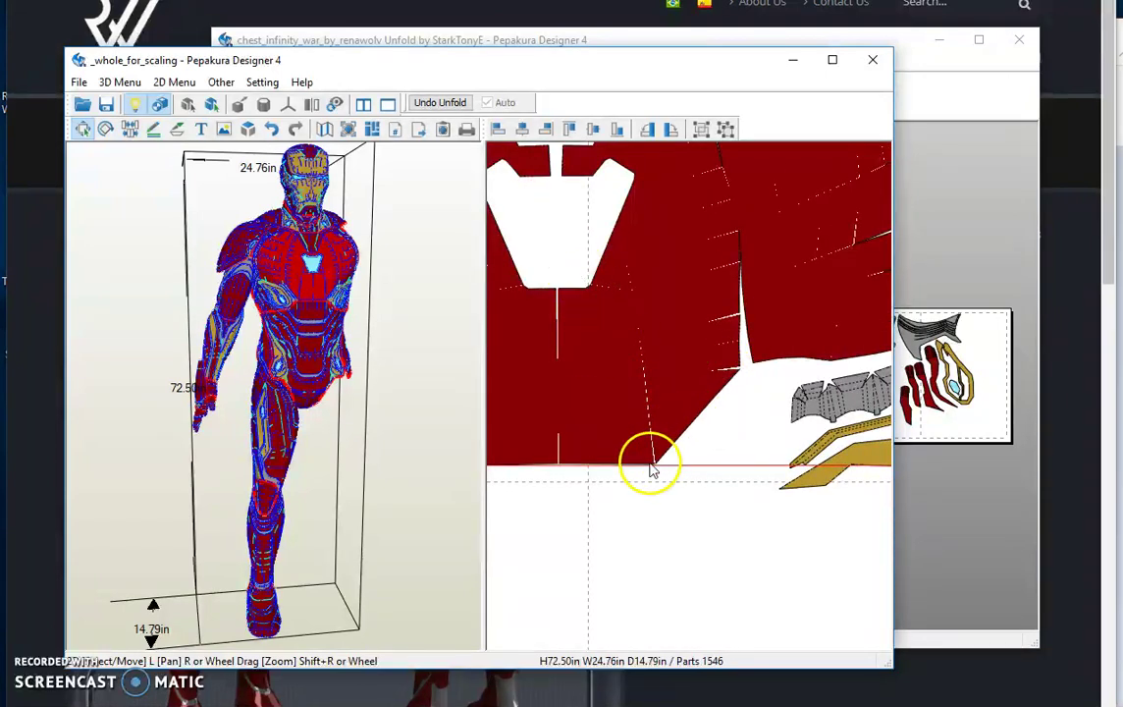
{"action": "scroll", "coordinate": [681, 461], "scroll_direction": "up", "scroll_amount": 2}
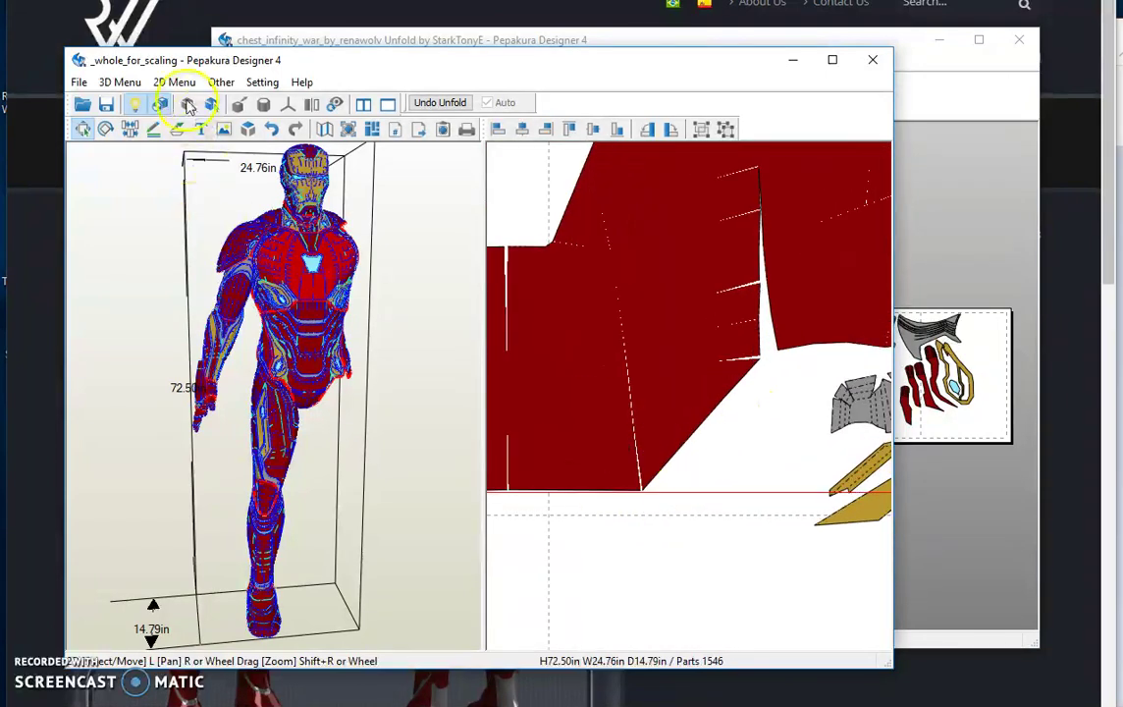
Step: Measure the chest panel's slanted lower edge with Measure Distance between Two Points: 2.68 in
{"action": "left_click", "coordinate": [165, 83]}
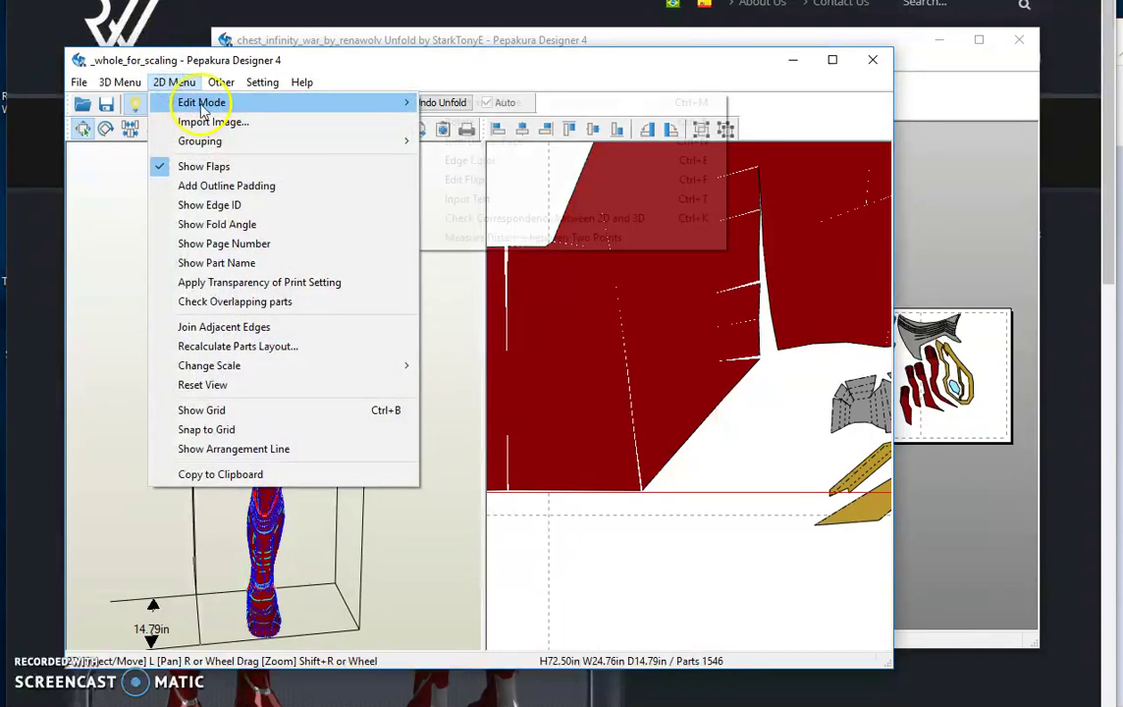
{"action": "left_click", "coordinate": [201, 104]}
{"action": "left_click", "coordinate": [513, 237]}
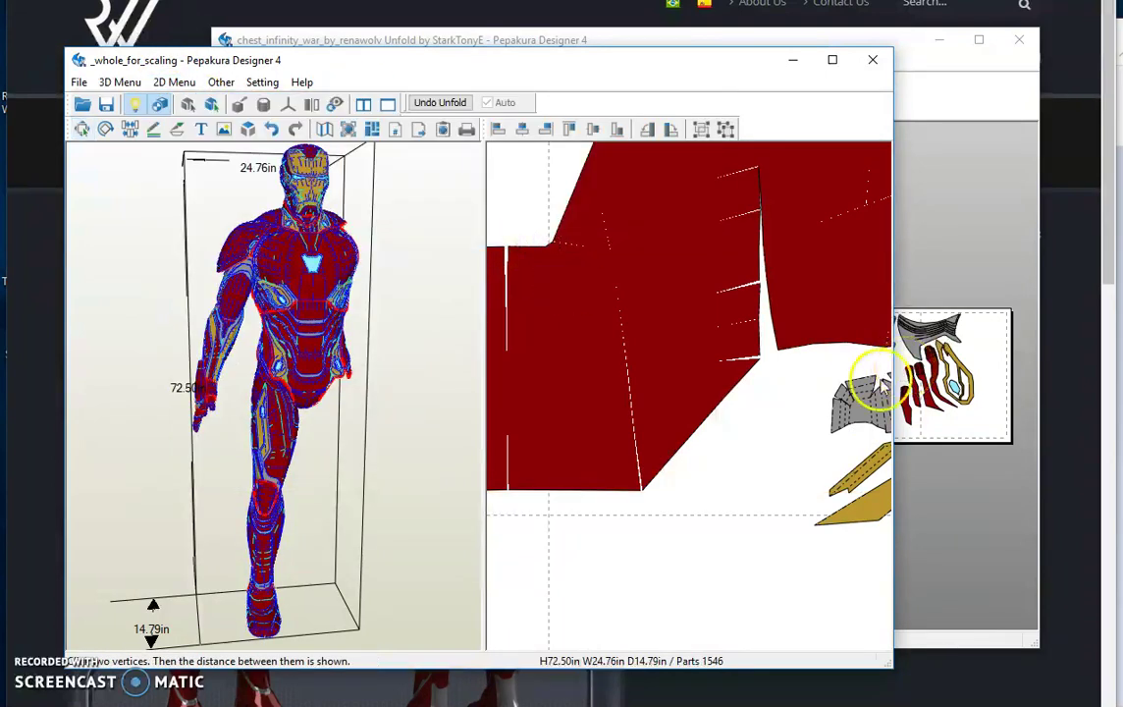
{"action": "scroll", "coordinate": [777, 395], "scroll_direction": "up", "scroll_amount": 1}
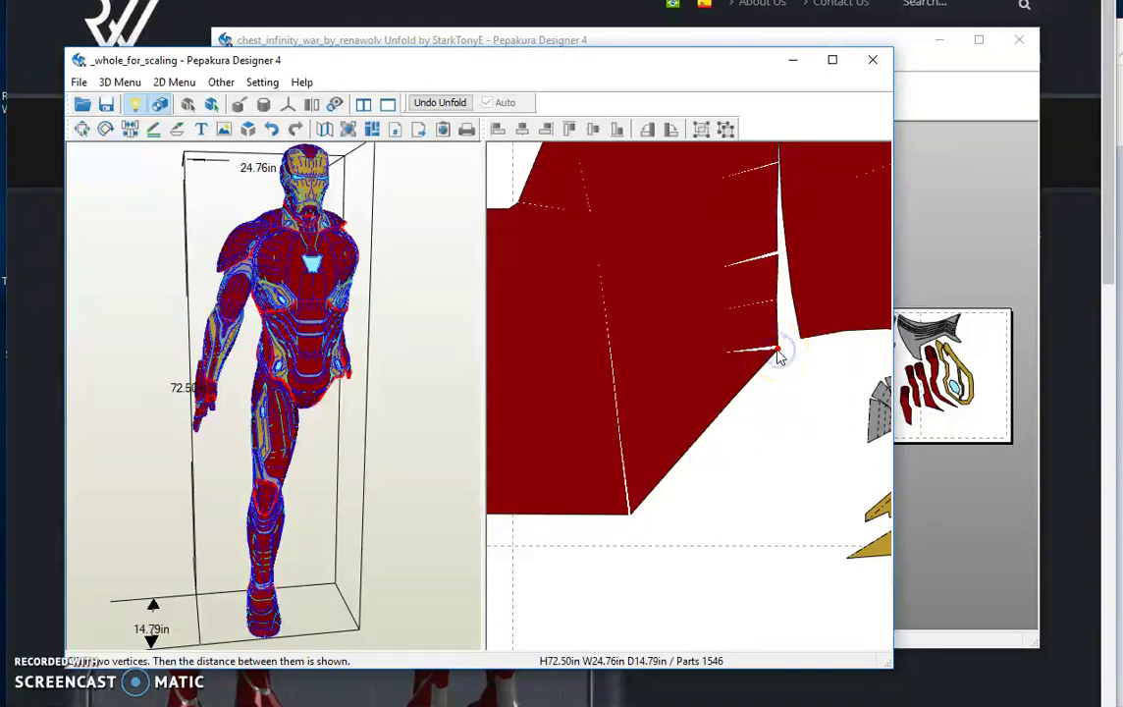
{"action": "mouse_move", "coordinate": [777, 356]}
{"action": "left_mouse_down"}
{"action": "mouse_move", "coordinate": [633, 521]}
{"action": "mouse_move", "coordinate": [667, 534]}
{"action": "mouse_move", "coordinate": [635, 520]}
{"action": "left_mouse_up"}
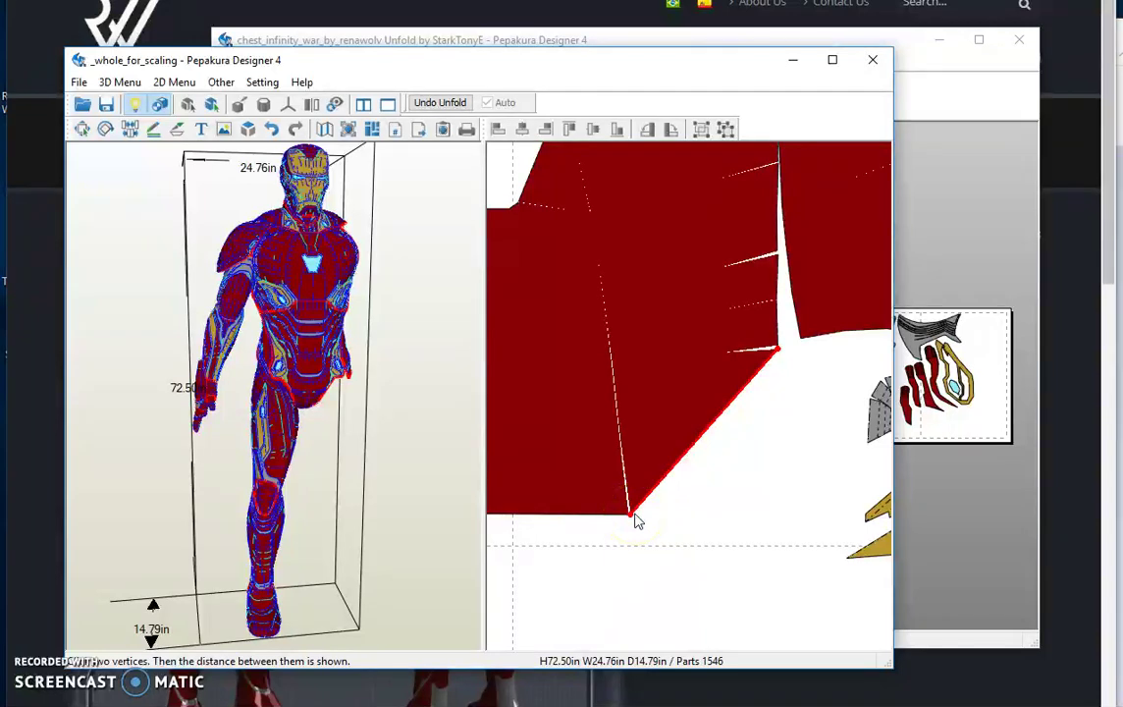
{"action": "left_click", "coordinate": [633, 517]}
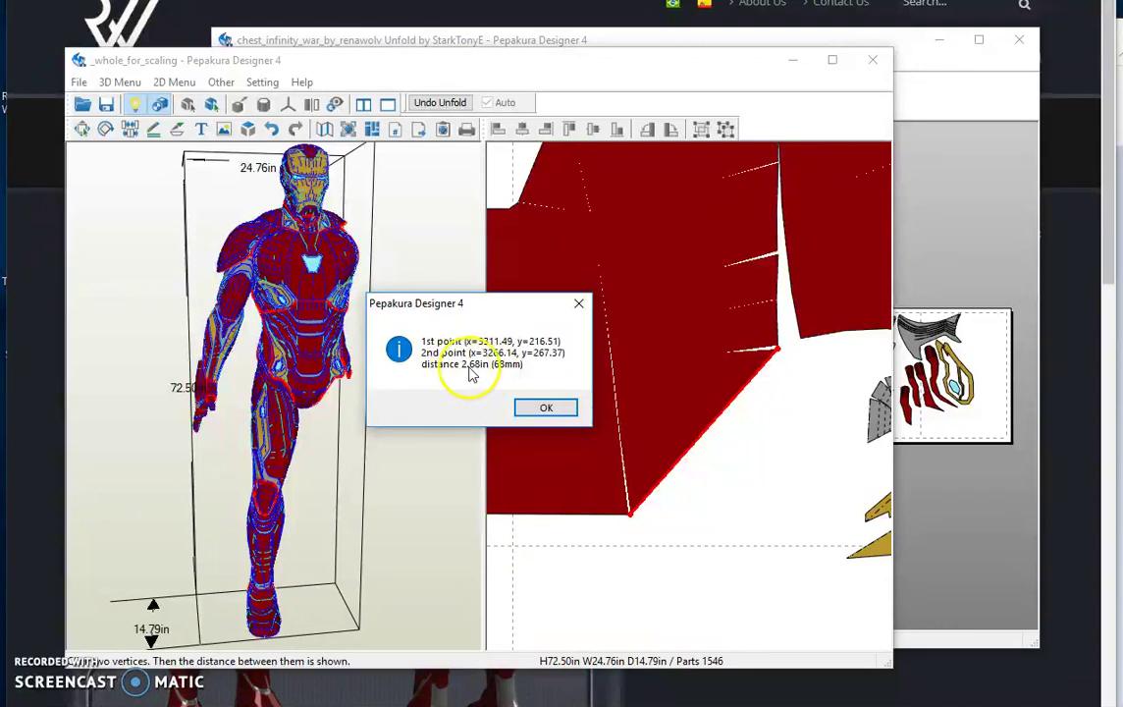
{"action": "left_click", "coordinate": [546, 407]}
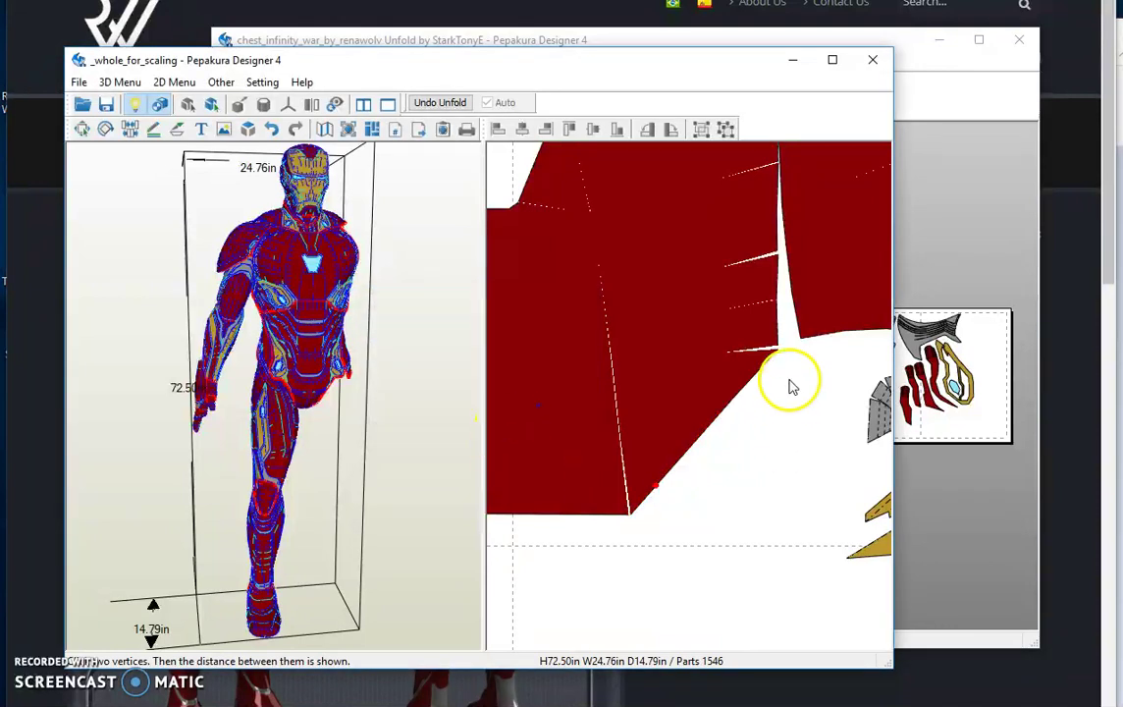
Step: Remeasure the edge to confirm 2.68 in and check the value noted in Notepad
{"action": "left_click", "coordinate": [777, 350]}
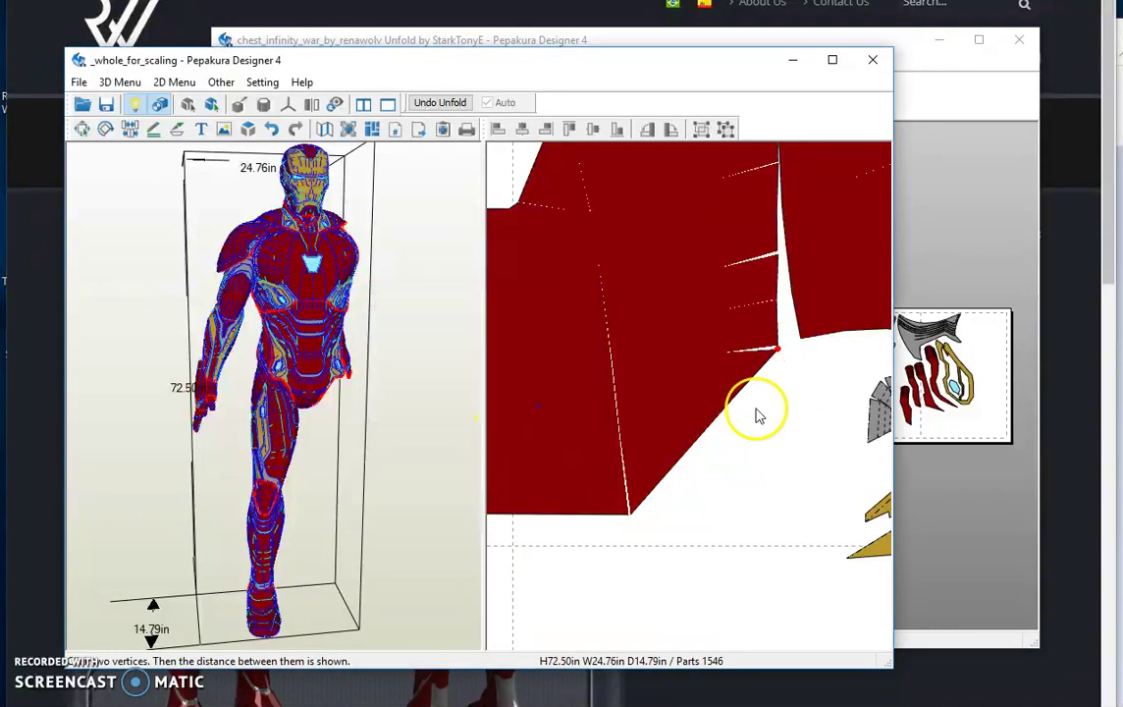
{"action": "left_click", "coordinate": [633, 514]}
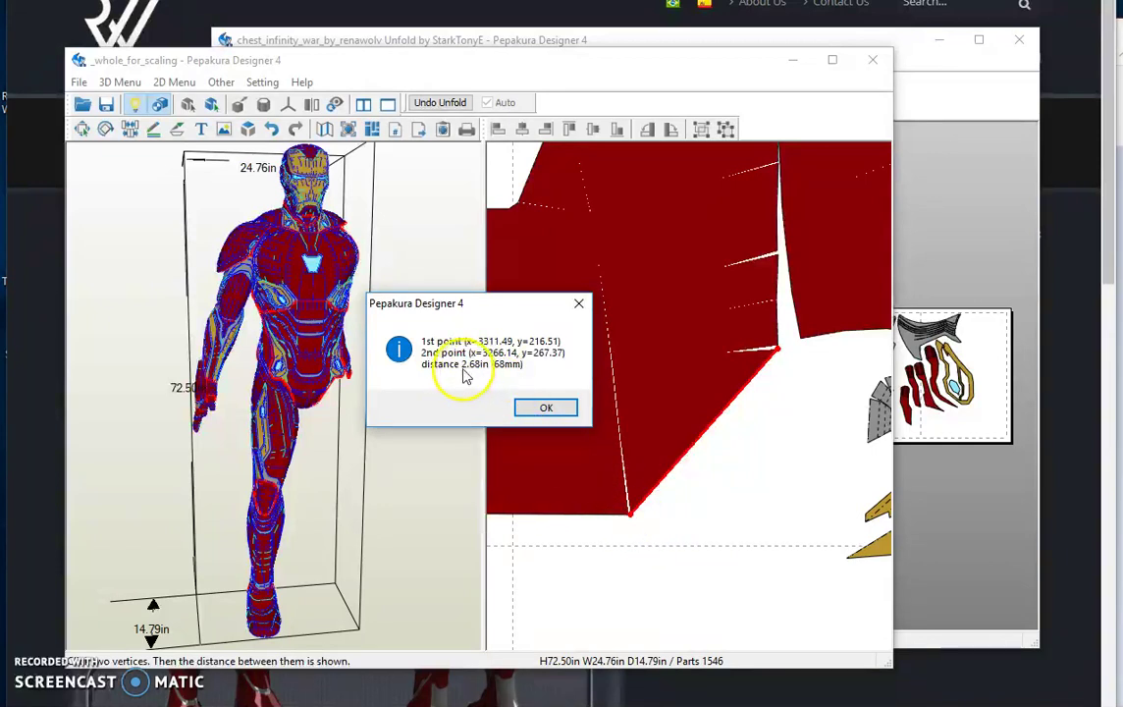
{"action": "left_click", "coordinate": [542, 408]}
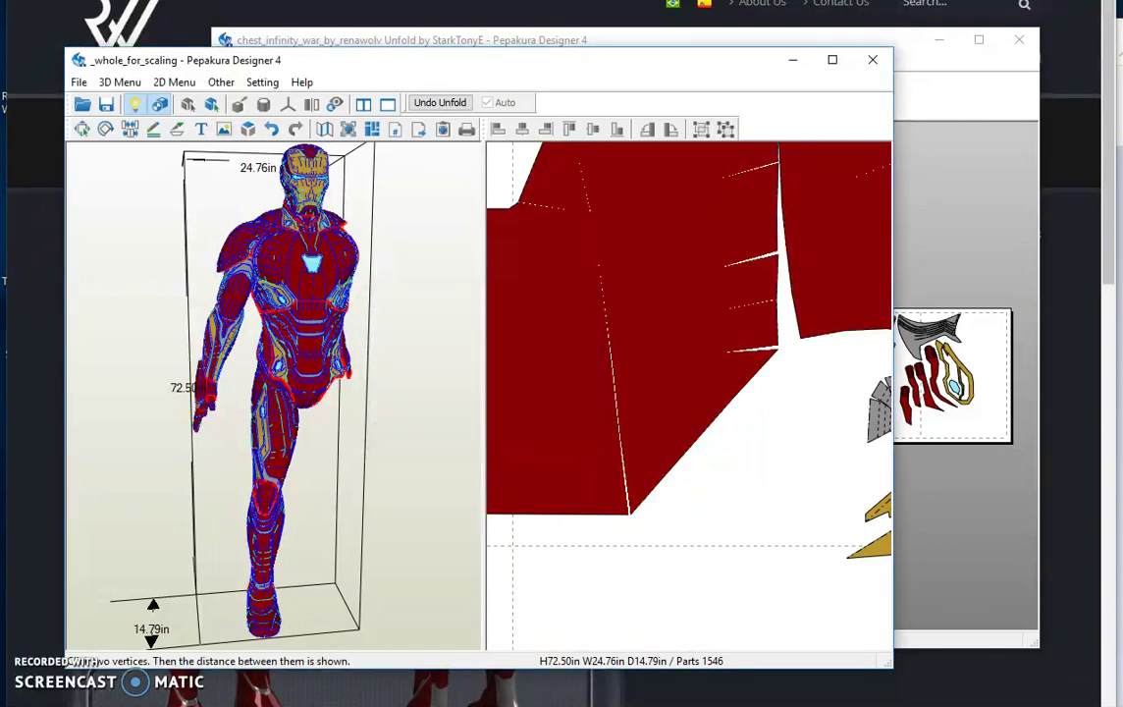
{"action": "key", "text": "alt+Tab"}
{"action": "left_click", "coordinate": [275, 295]}
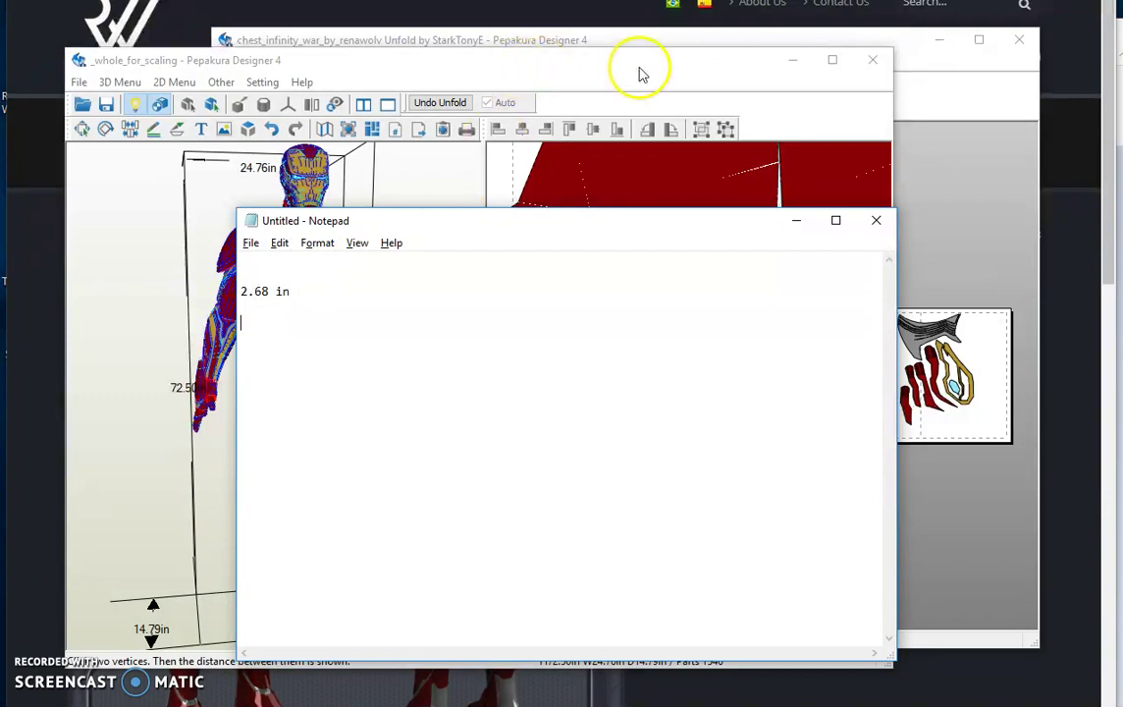
{"action": "left_click", "coordinate": [569, 68]}
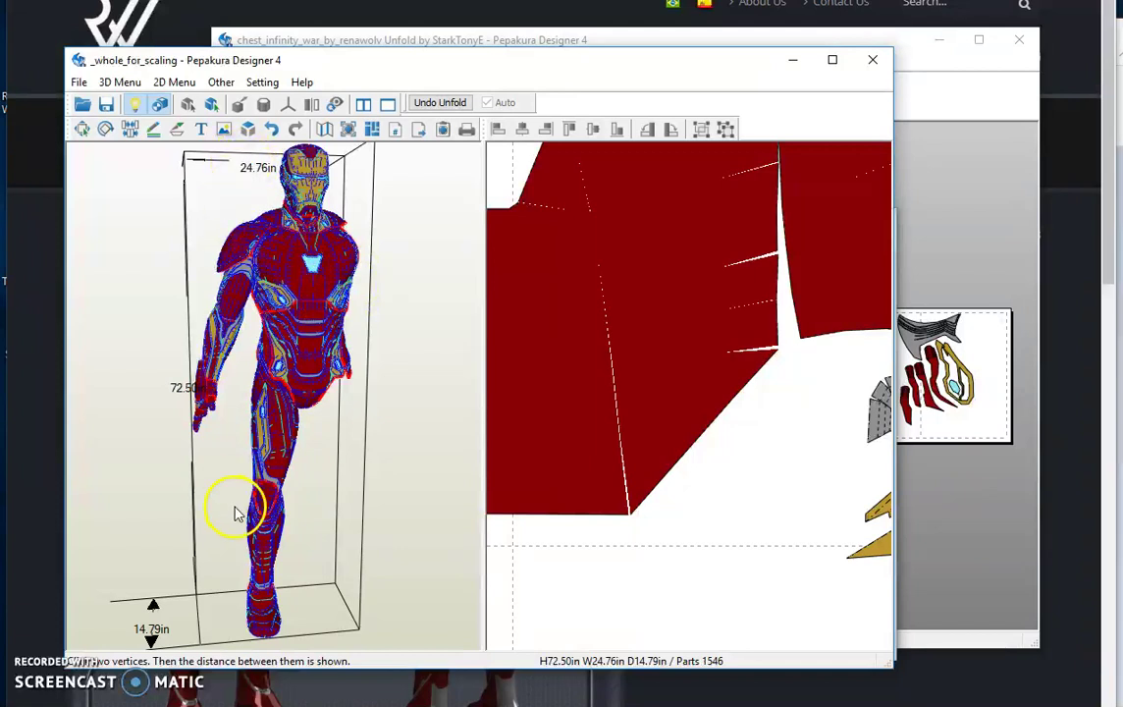
Step: Bring the chest_infinity_war file forward and zoom onto the chest panel's corner
{"action": "left_click", "coordinate": [942, 87]}
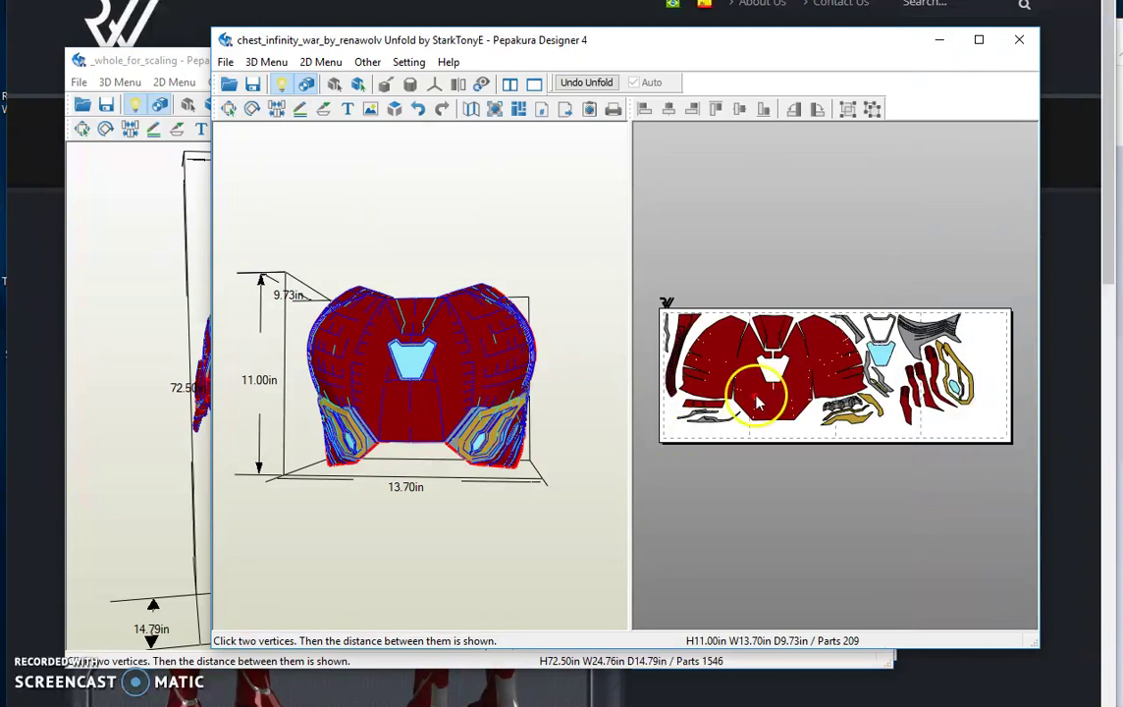
{"action": "scroll", "coordinate": [800, 371], "scroll_direction": "up", "scroll_amount": 3}
{"action": "scroll", "coordinate": [785, 412], "scroll_direction": "up", "scroll_amount": 2}
{"action": "scroll", "coordinate": [834, 461], "scroll_direction": "up", "scroll_amount": 3}
{"action": "scroll", "coordinate": [863, 520], "scroll_direction": "up", "scroll_amount": 3}
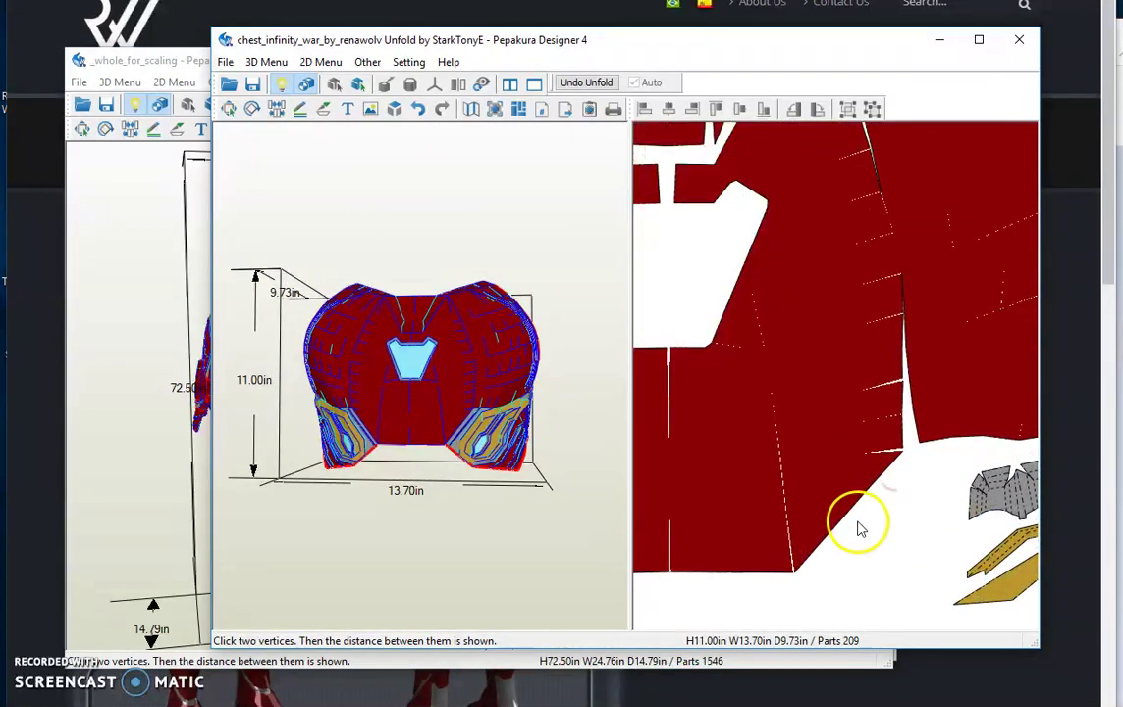
{"action": "right_click_drag", "start_coordinate": [868, 531], "coordinate": [864, 339]}
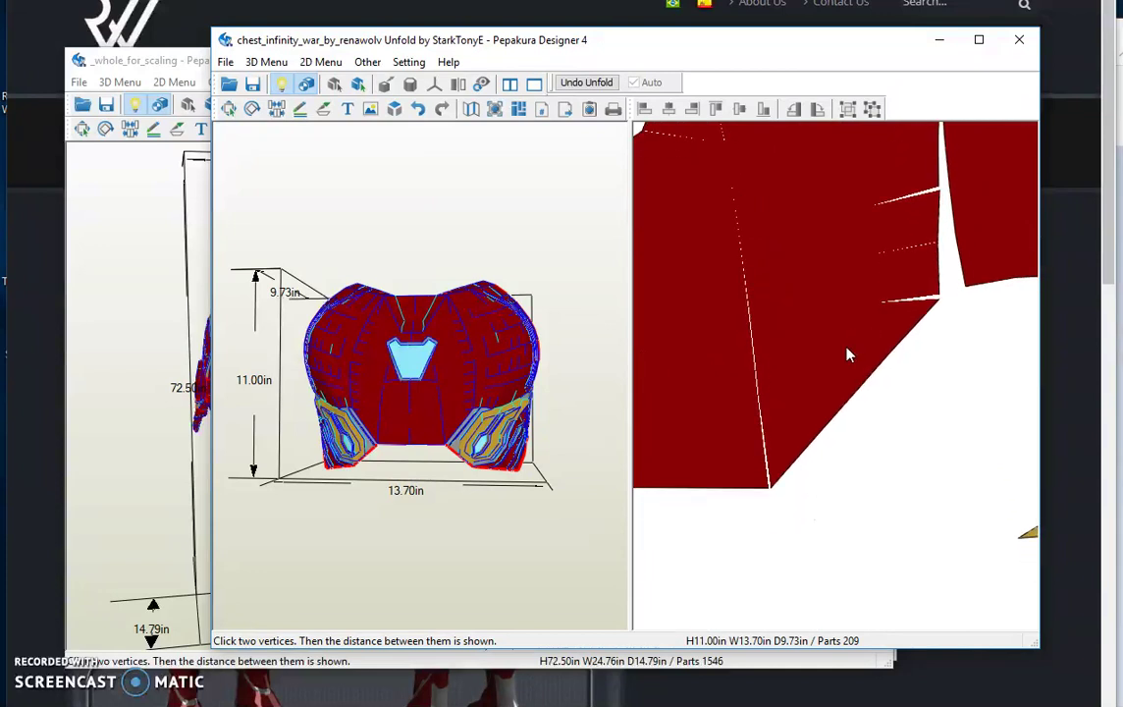
{"action": "scroll", "coordinate": [844, 355], "scroll_direction": "up", "scroll_amount": 1}
Step: Measure the matching chest-panel edge between its two vertices, getting 2.38 in (60 mm)
{"action": "left_click", "coordinate": [331, 65]}
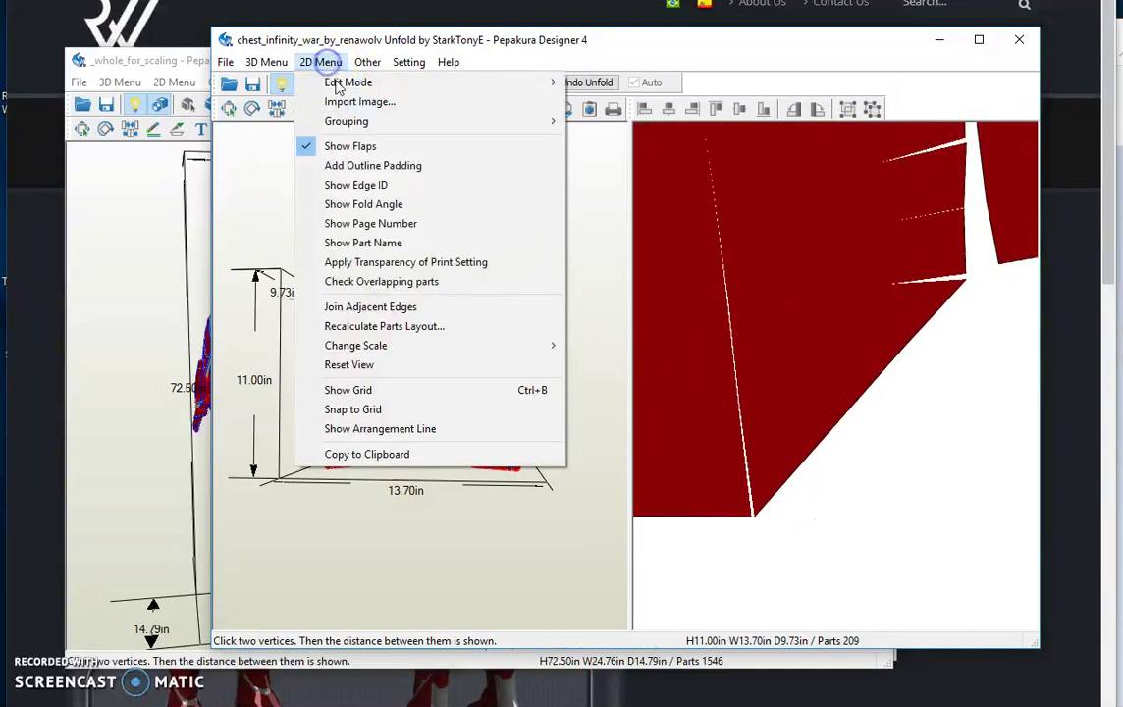
{"action": "mouse_move", "coordinate": [371, 83]}
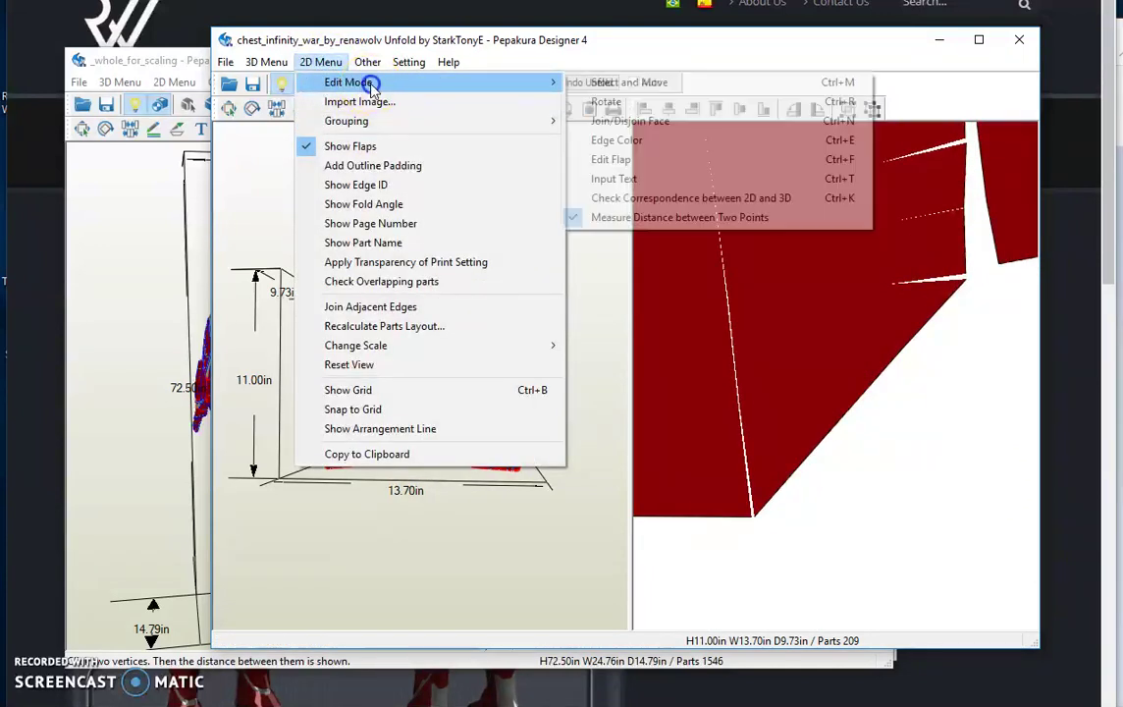
{"action": "left_click", "coordinate": [626, 218]}
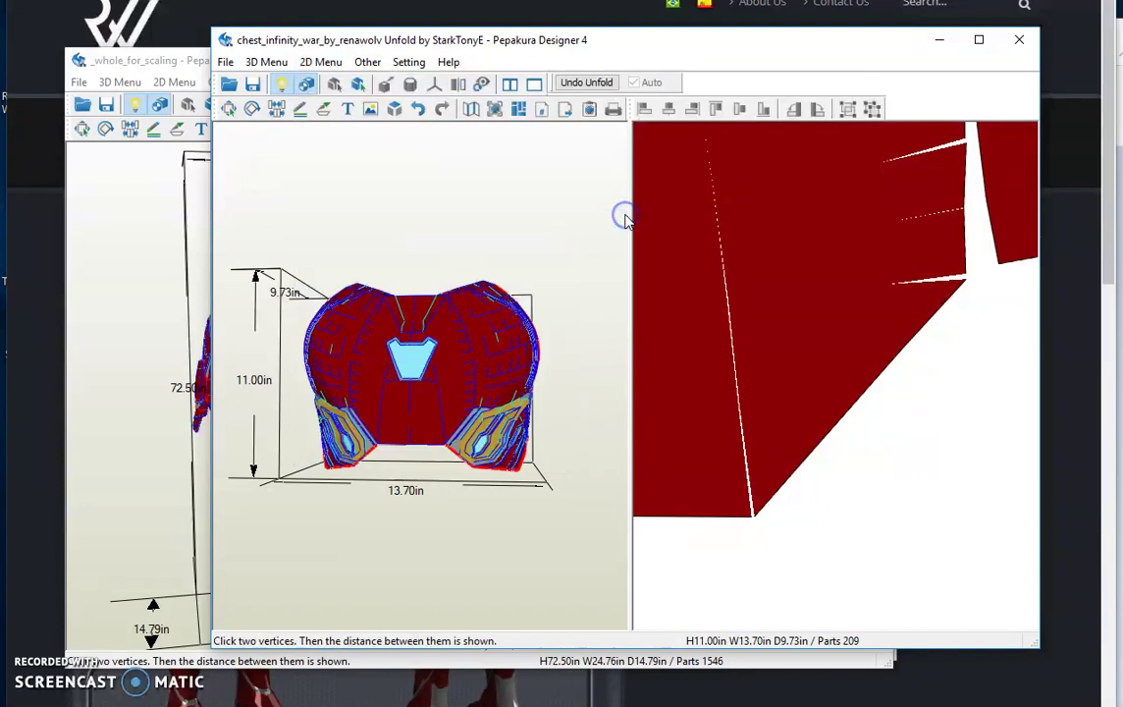
{"action": "left_click", "coordinate": [966, 278]}
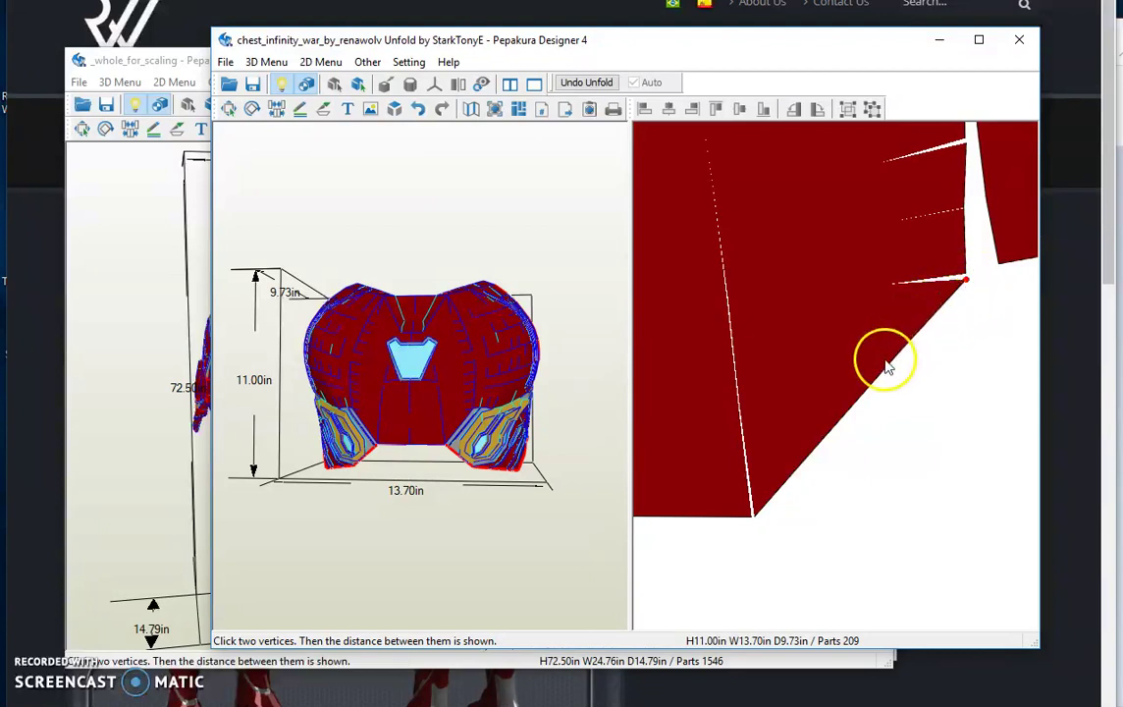
{"action": "left_click", "coordinate": [754, 518]}
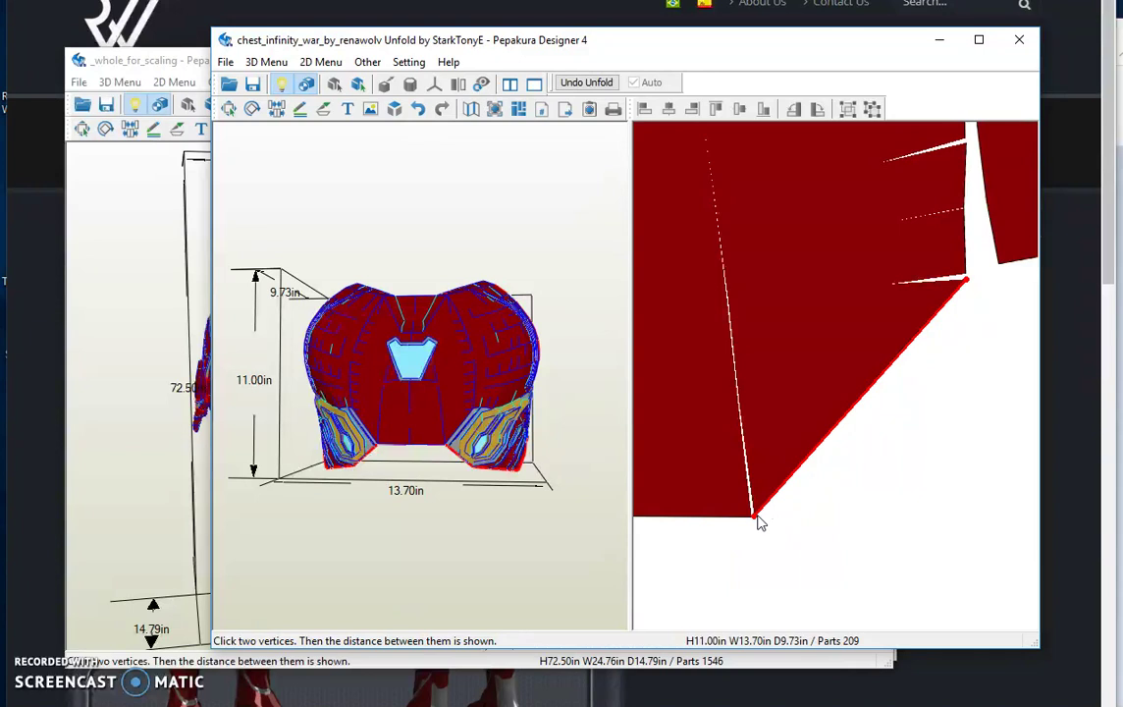
{"action": "left_click", "coordinate": [754, 516]}
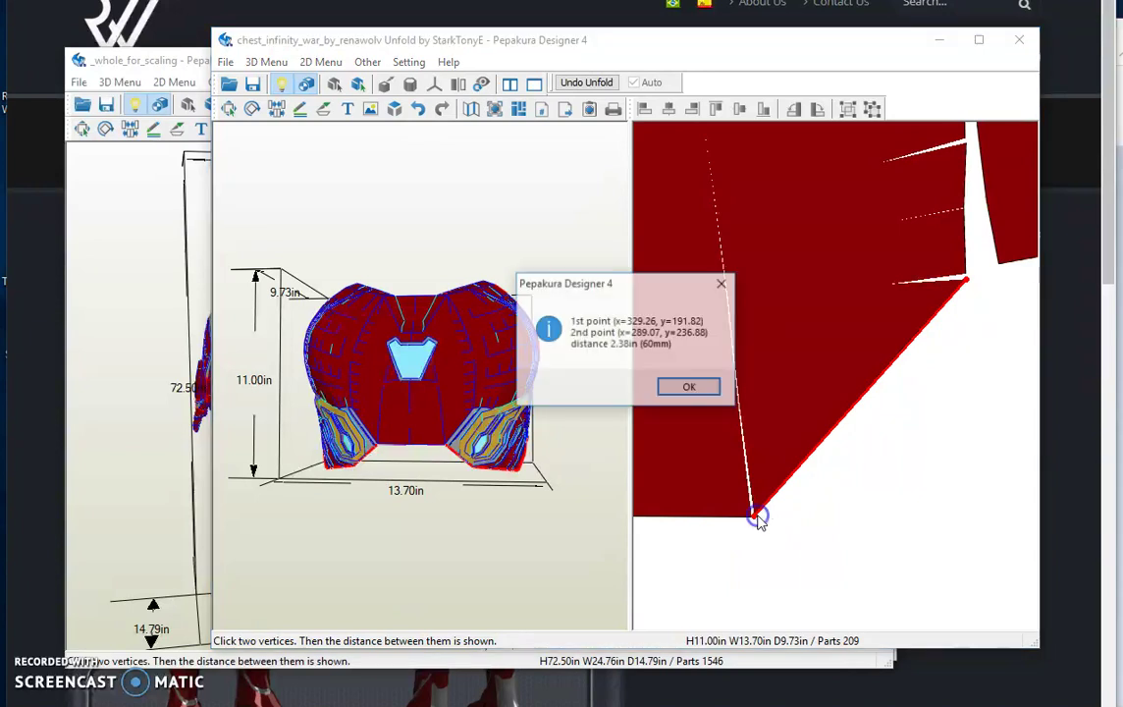
{"action": "left_click", "coordinate": [691, 390]}
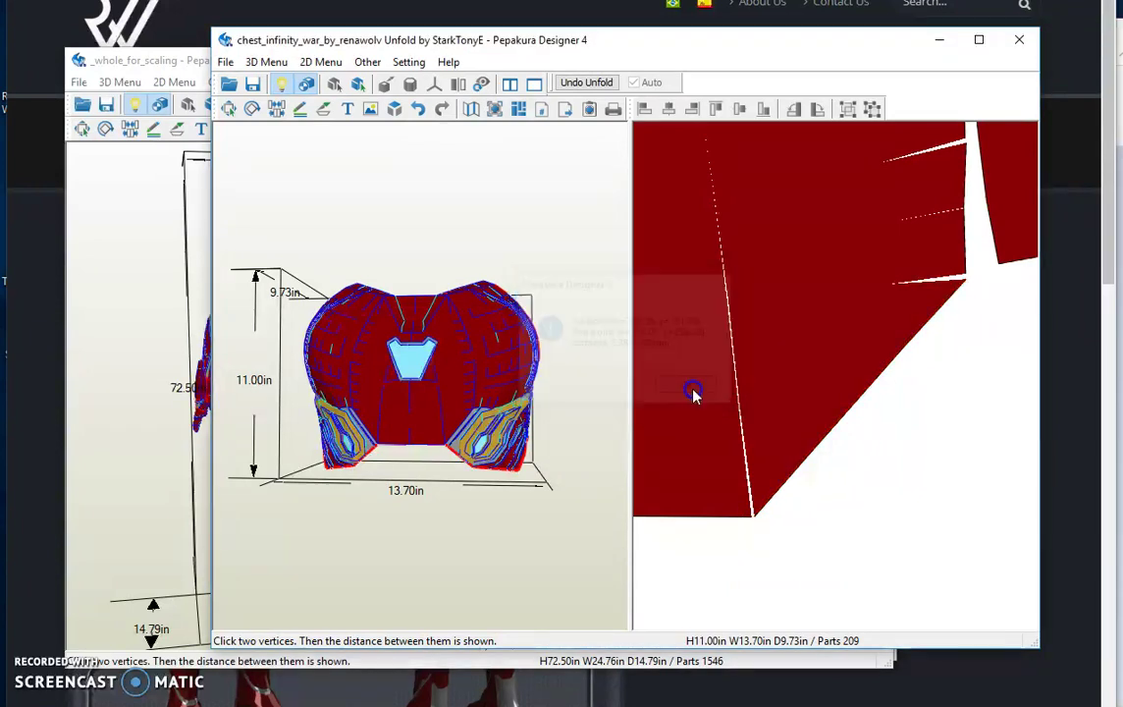
{"action": "left_click", "coordinate": [964, 282]}
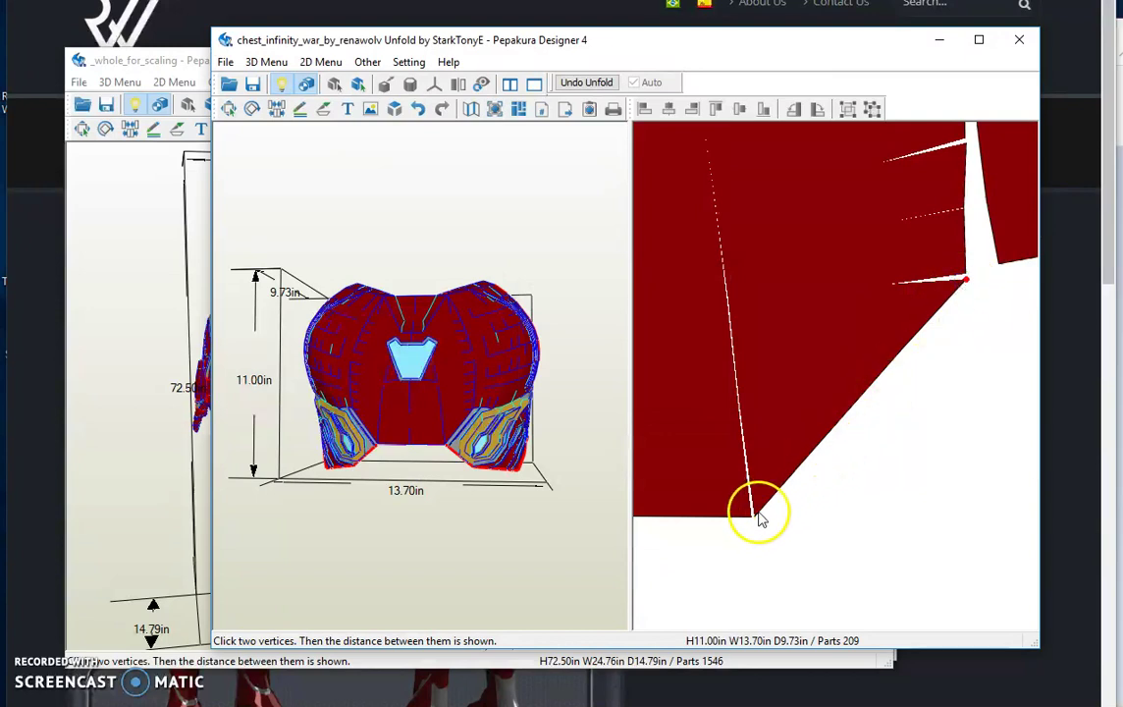
{"action": "left_click", "coordinate": [756, 517]}
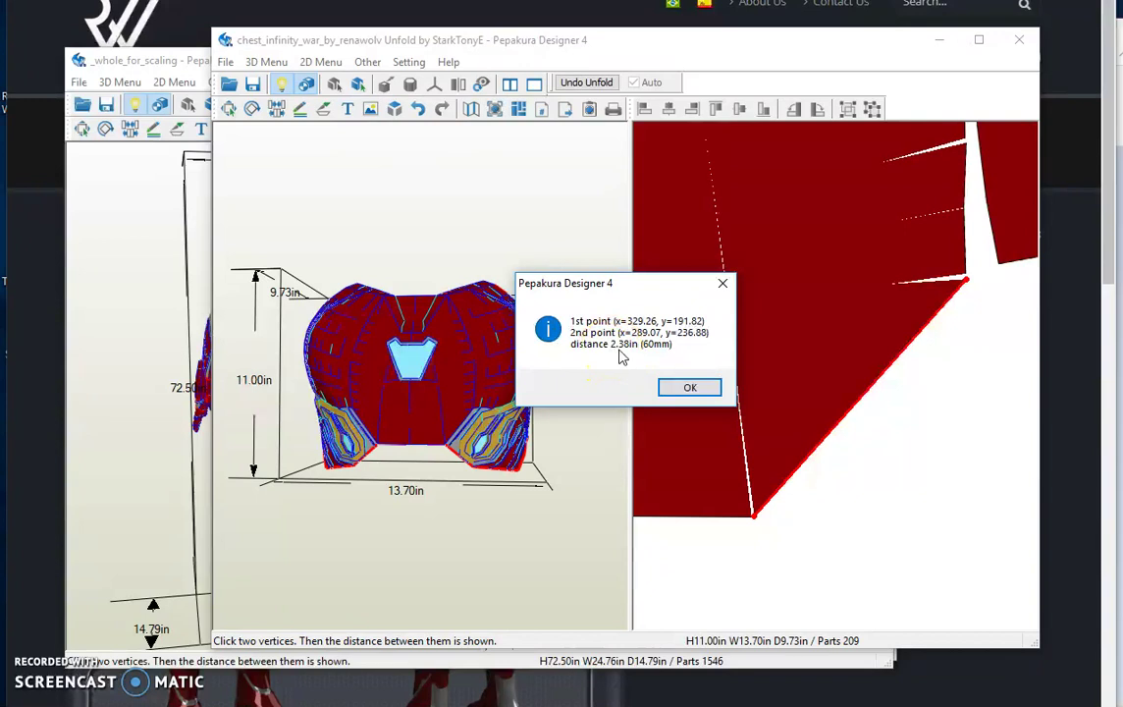
Step: Close the 2.38 in result, orbit the chest model to a side view, and return to the Notepad measurements
{"action": "key", "text": "alt+Tab"}
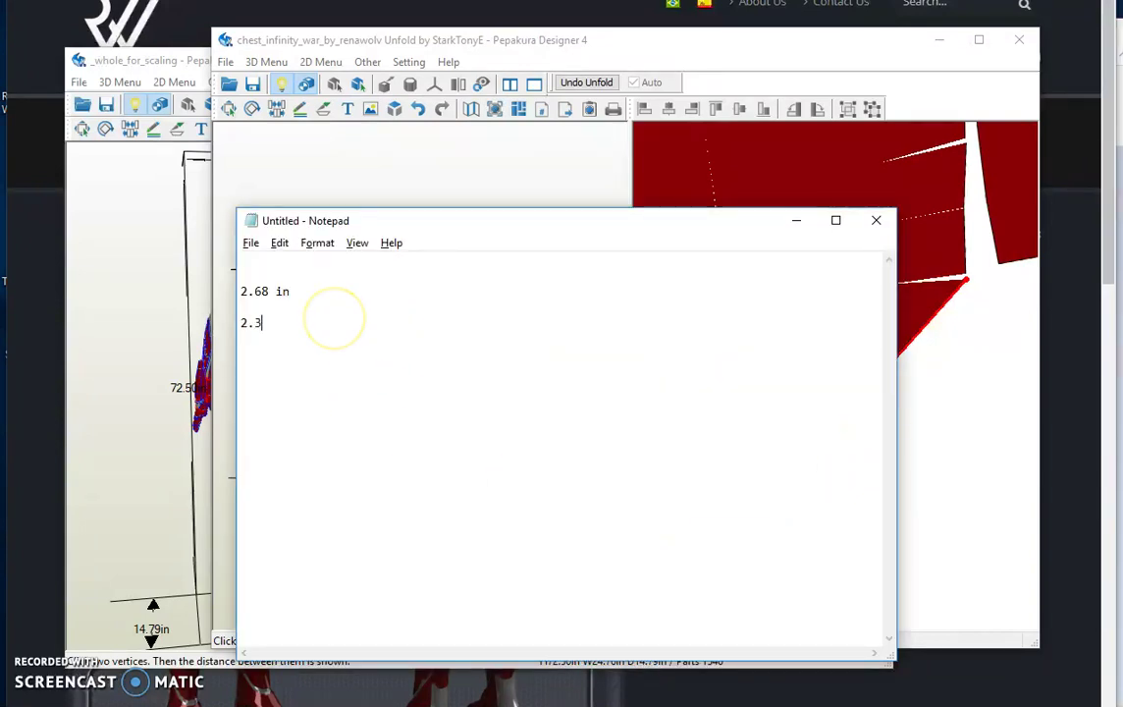
{"action": "left_click", "coordinate": [700, 45]}
{"action": "left_click", "coordinate": [686, 387]}
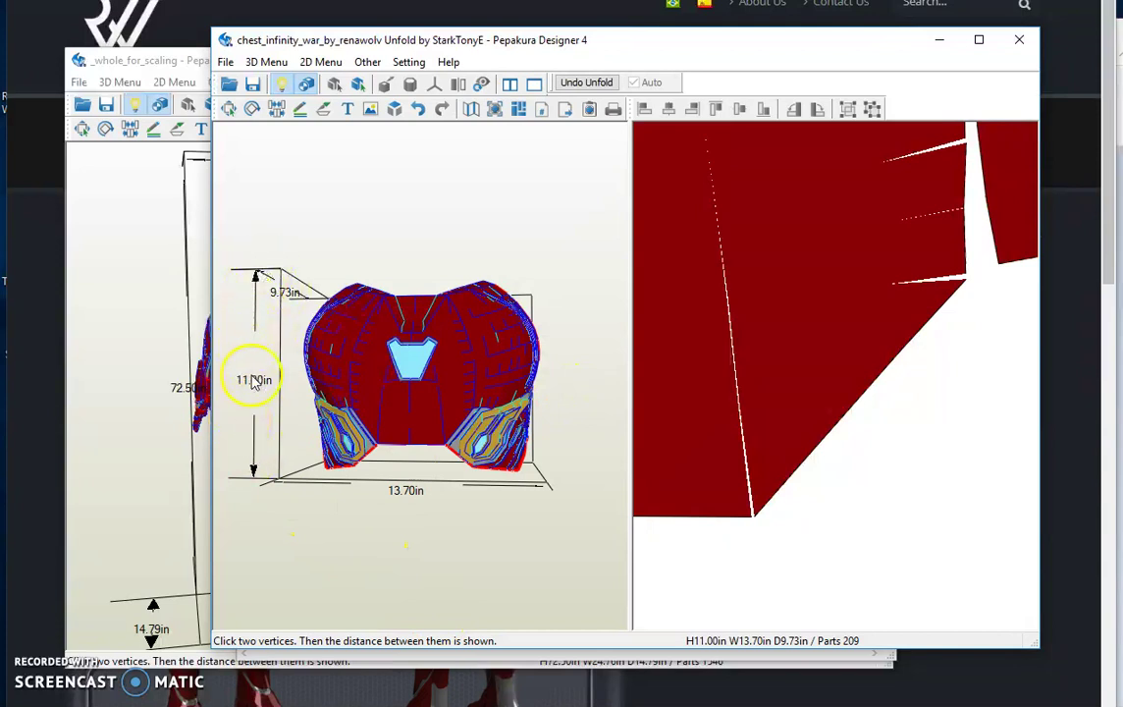
{"action": "left_click_drag", "start_coordinate": [352, 490], "coordinate": [238, 413]}
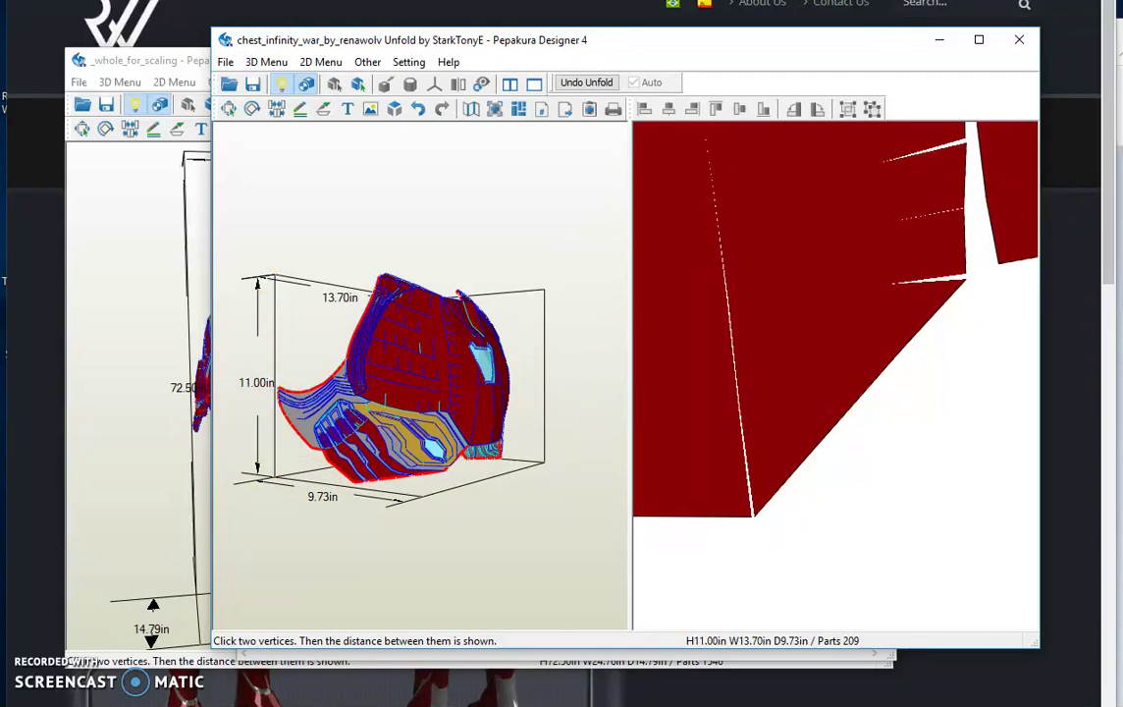
{"action": "key", "text": "alt+Tab"}
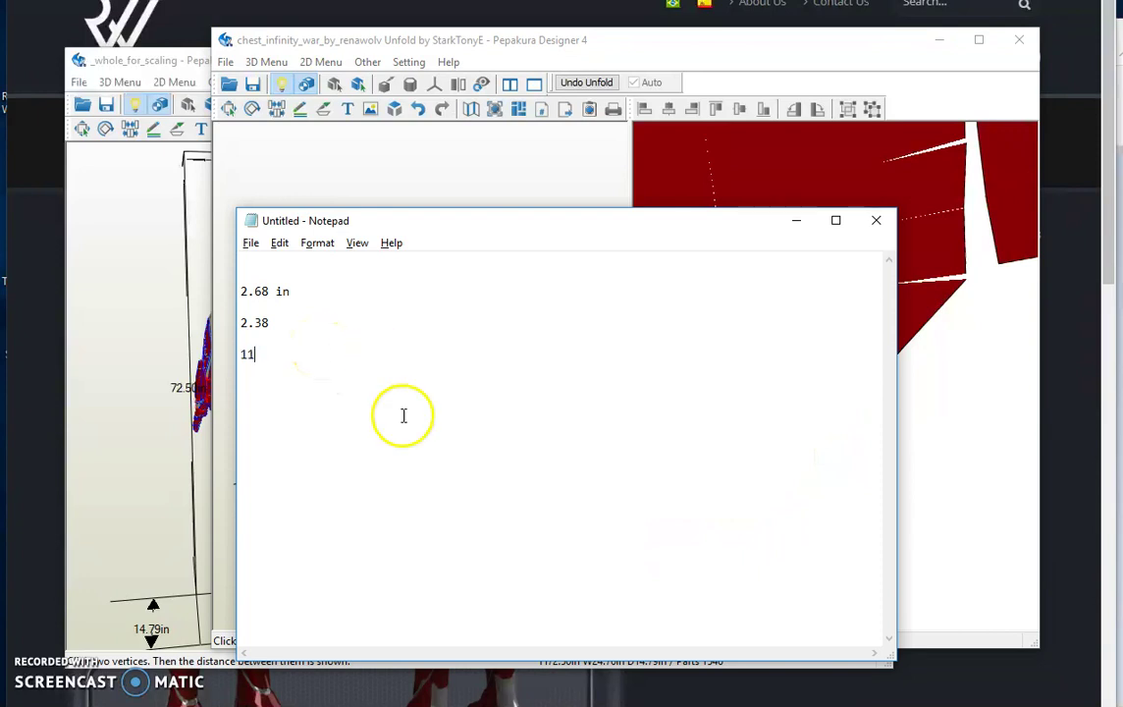
Step: Write the first fraction, 2.38 over 11, with Paint's Text tool
{"action": "mouse_move", "coordinate": [523, 704]}
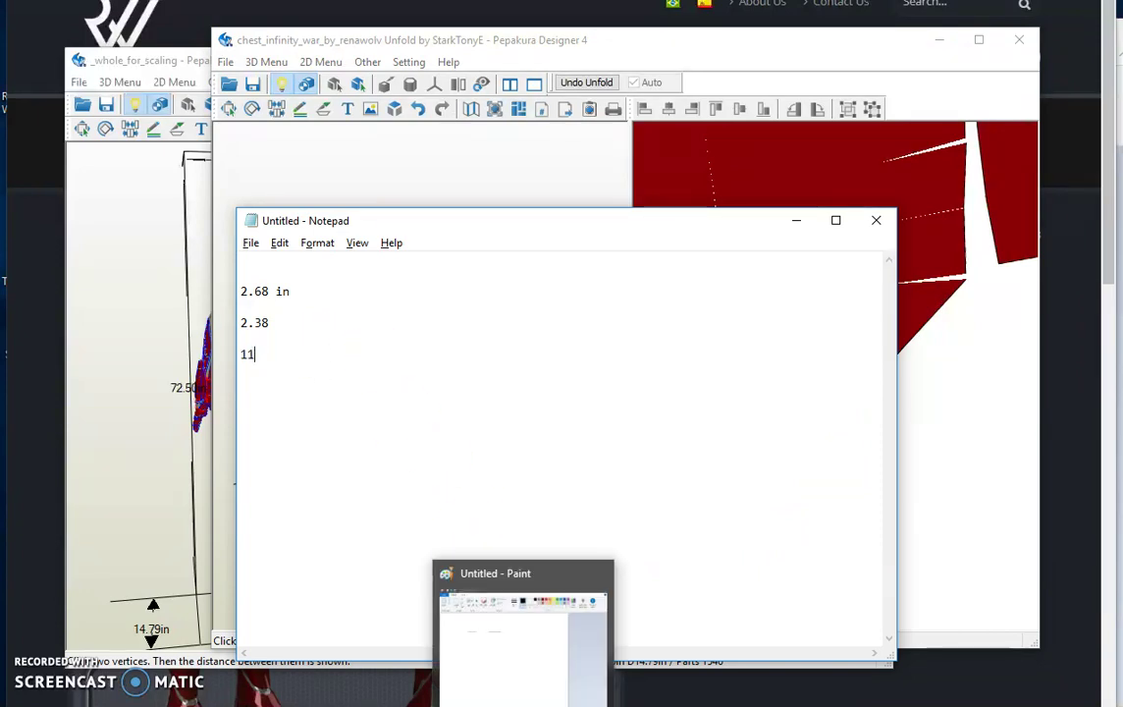
{"action": "left_click", "coordinate": [523, 704]}
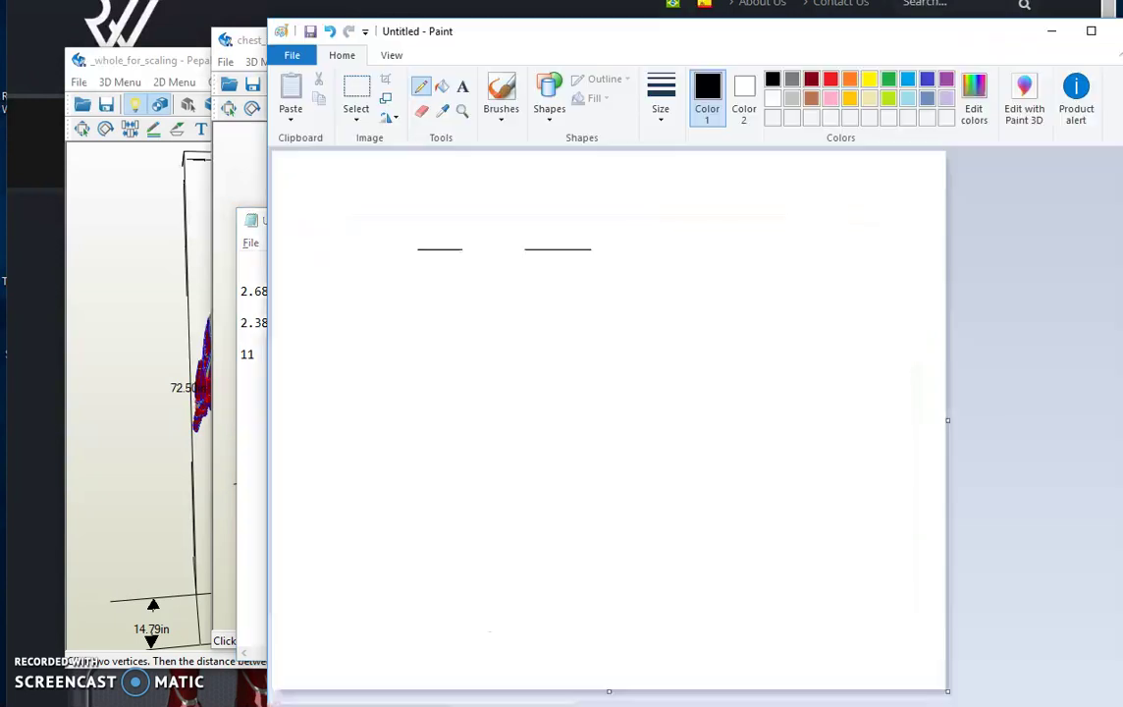
{"action": "left_click", "coordinate": [465, 86]}
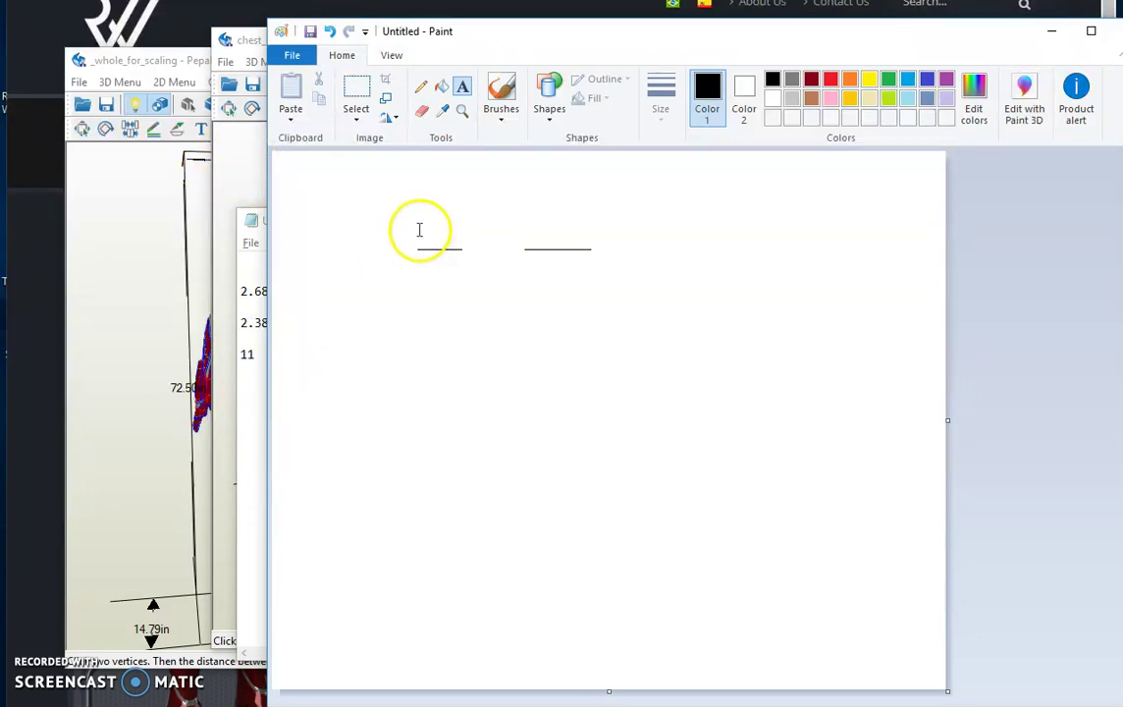
{"action": "left_click", "coordinate": [420, 233]}
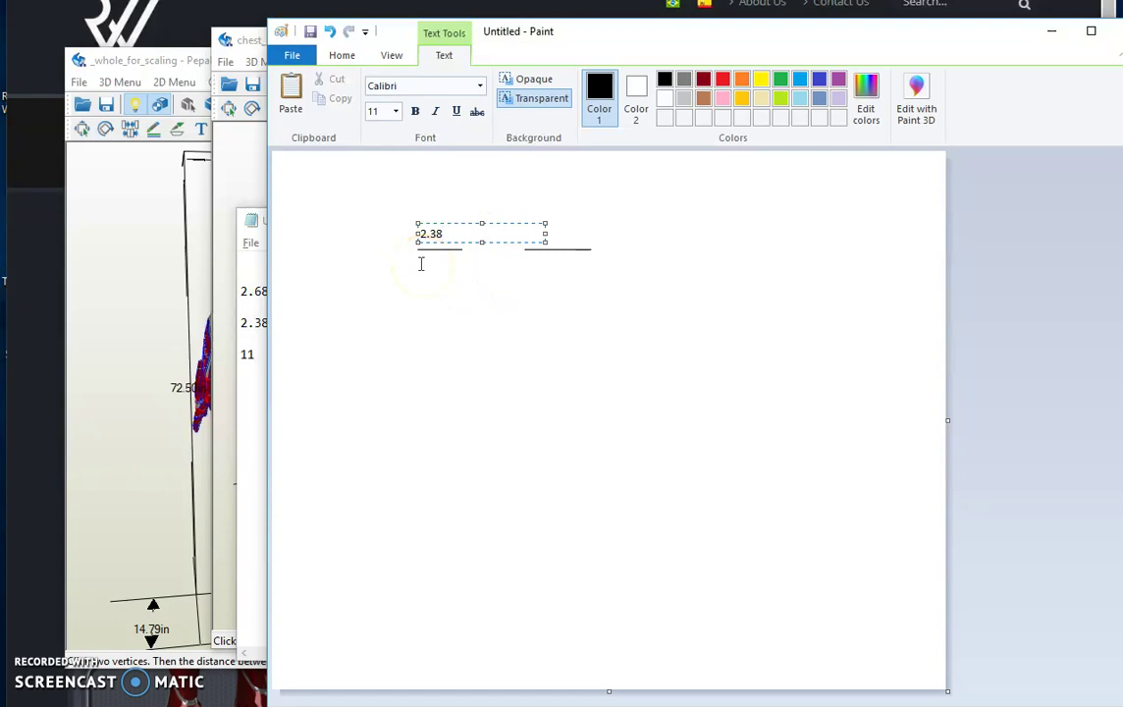
{"action": "left_click", "coordinate": [421, 264]}
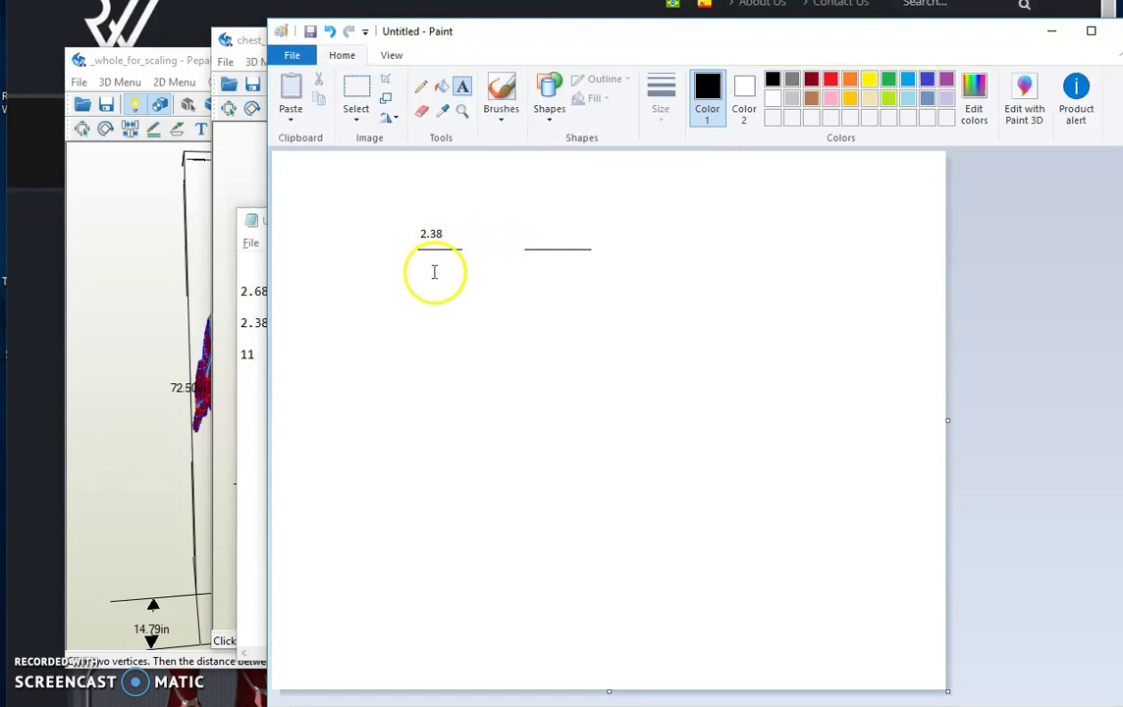
{"action": "left_click", "coordinate": [421, 264]}
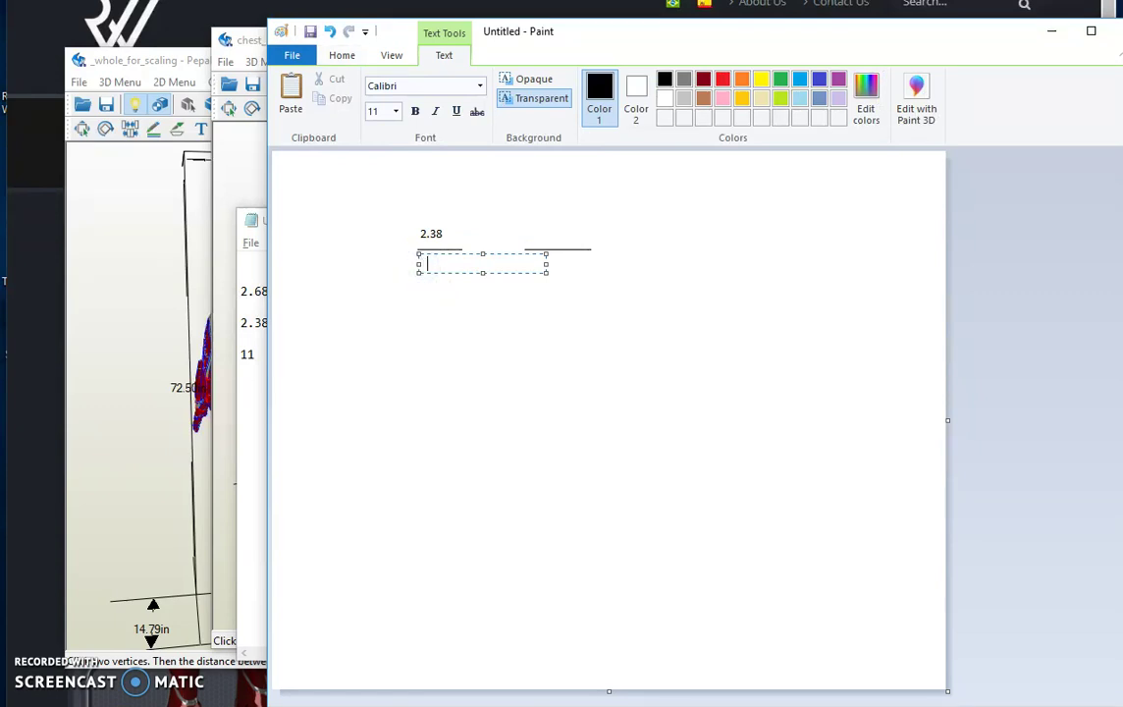
{"action": "left_click", "coordinate": [508, 342]}
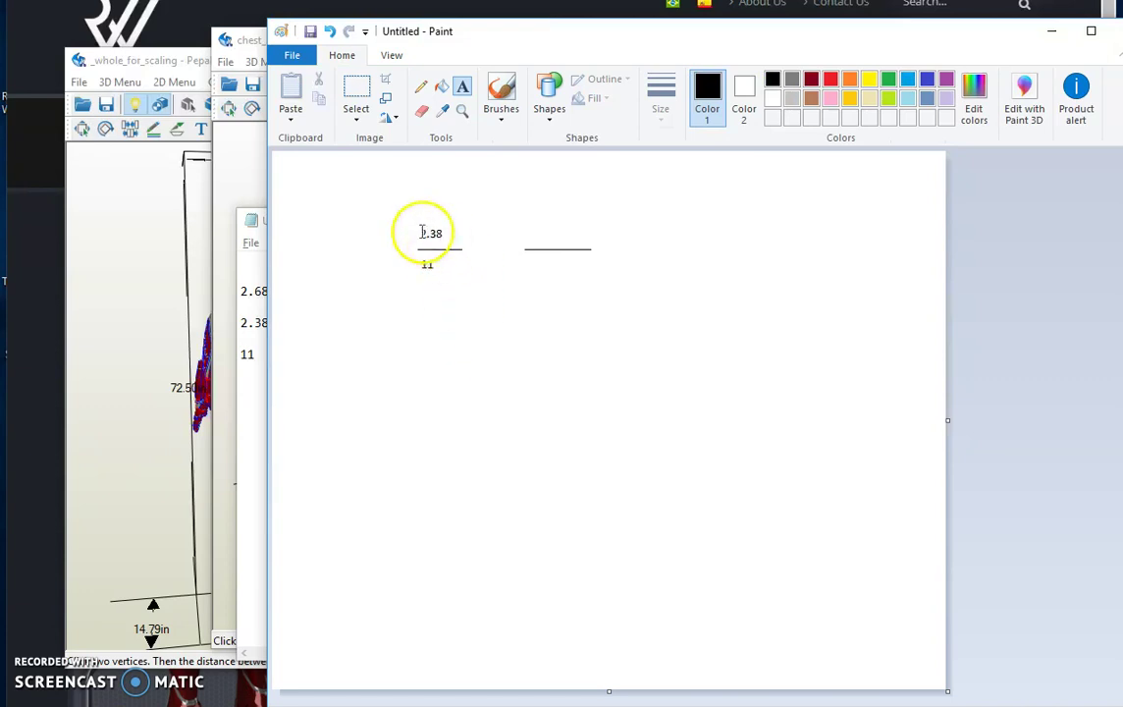
Step: Write 2.68 over x and draw a pencil line linking the two fractions
{"action": "left_click", "coordinate": [530, 232]}
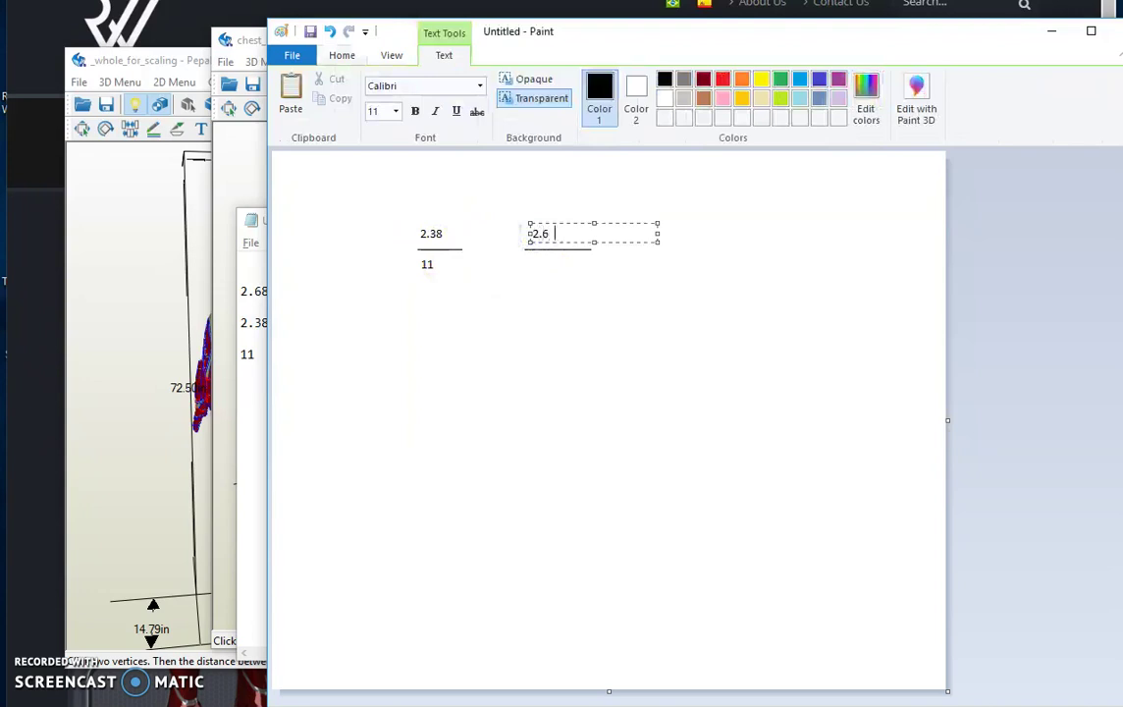
{"action": "left_click", "coordinate": [533, 262]}
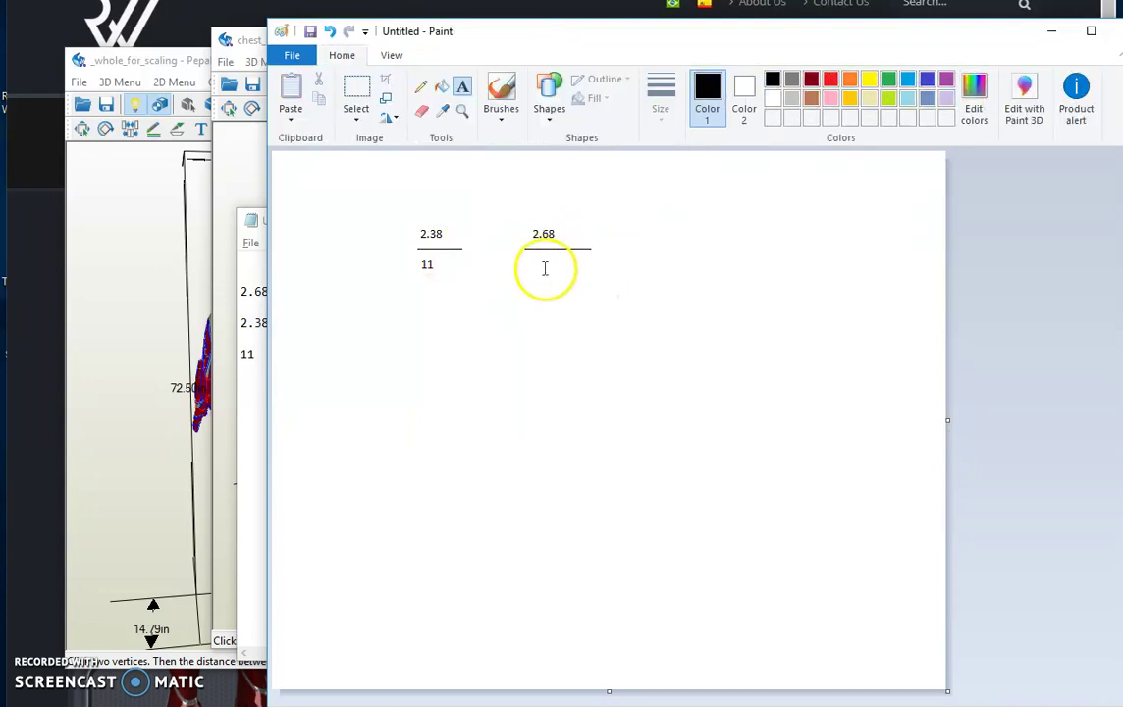
{"action": "left_click", "coordinate": [534, 266]}
{"action": "type", "text": "x"}
{"action": "left_click", "coordinate": [562, 313]}
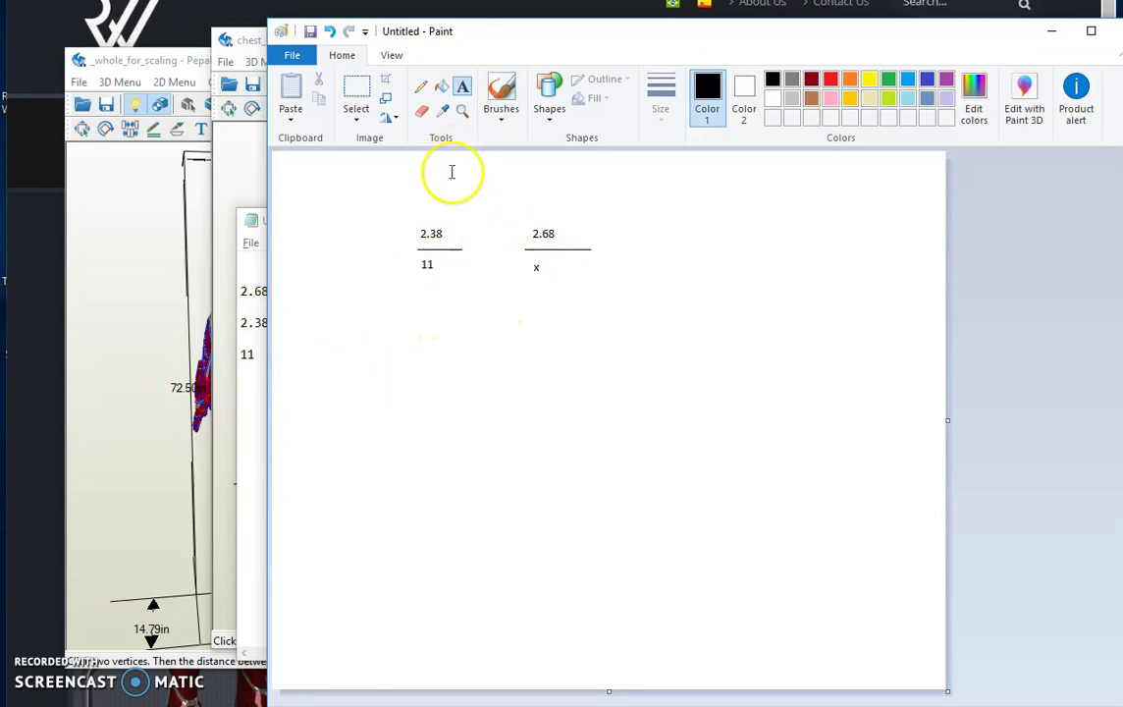
{"action": "left_click", "coordinate": [422, 86]}
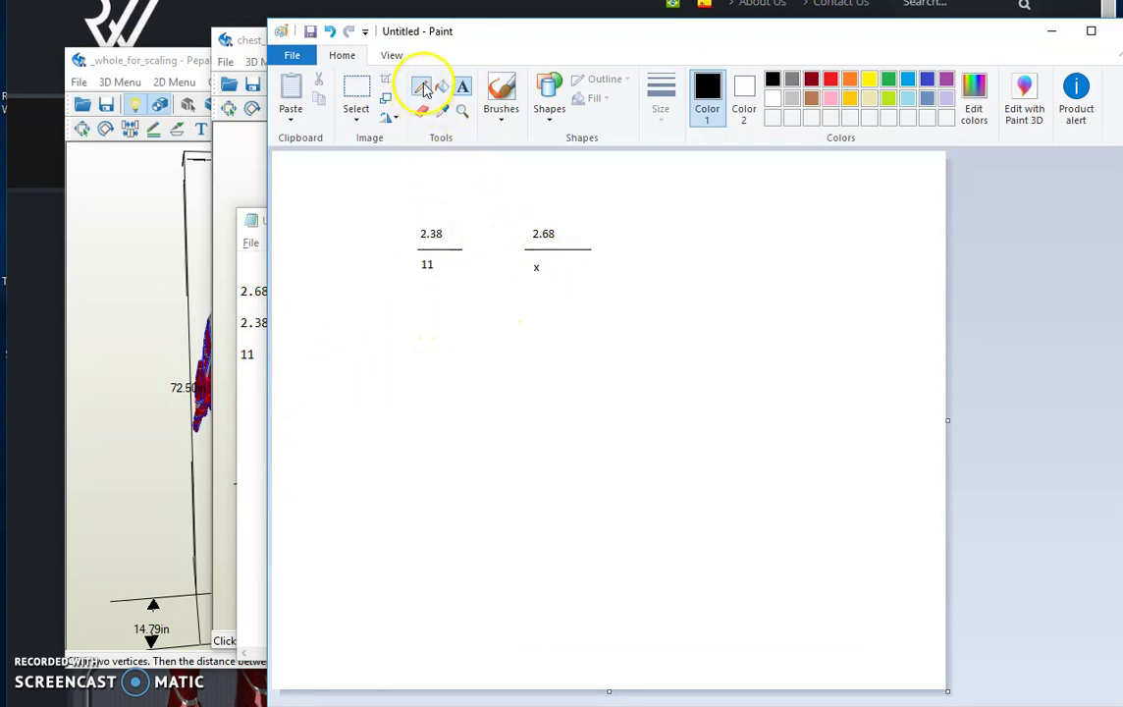
{"action": "left_click", "coordinate": [530, 235]}
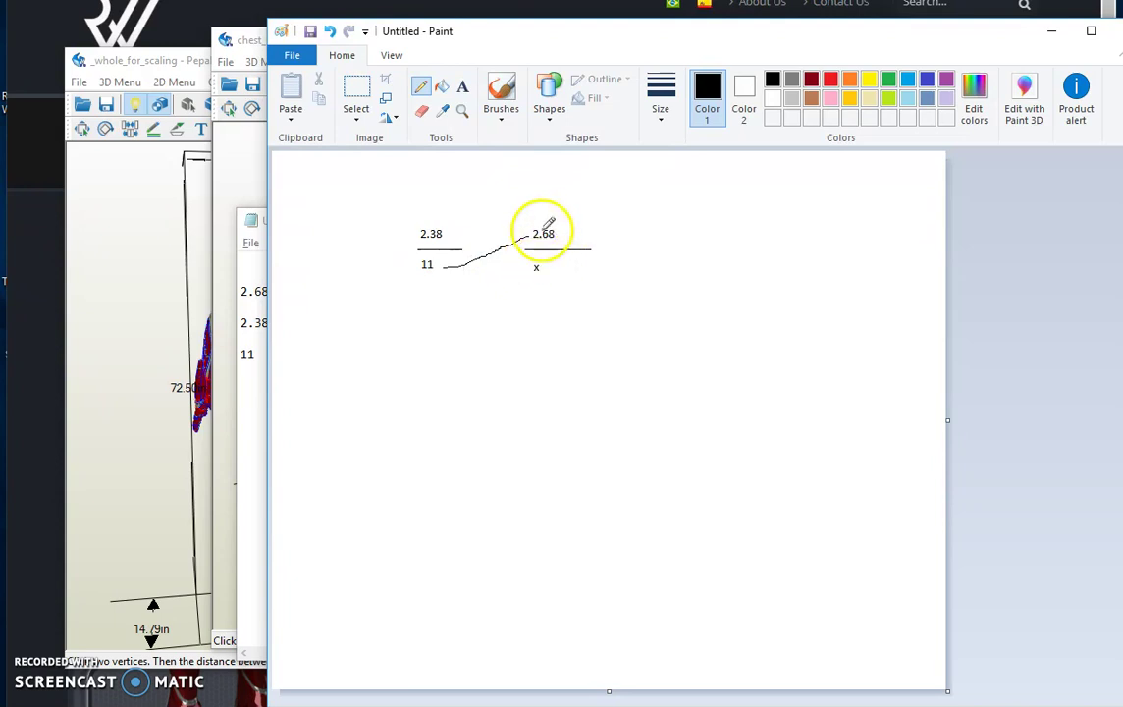
Step: Clear the Calculator and multiply 2.68 by 11 to get 29.48
{"action": "key", "text": "alt+Tab"}
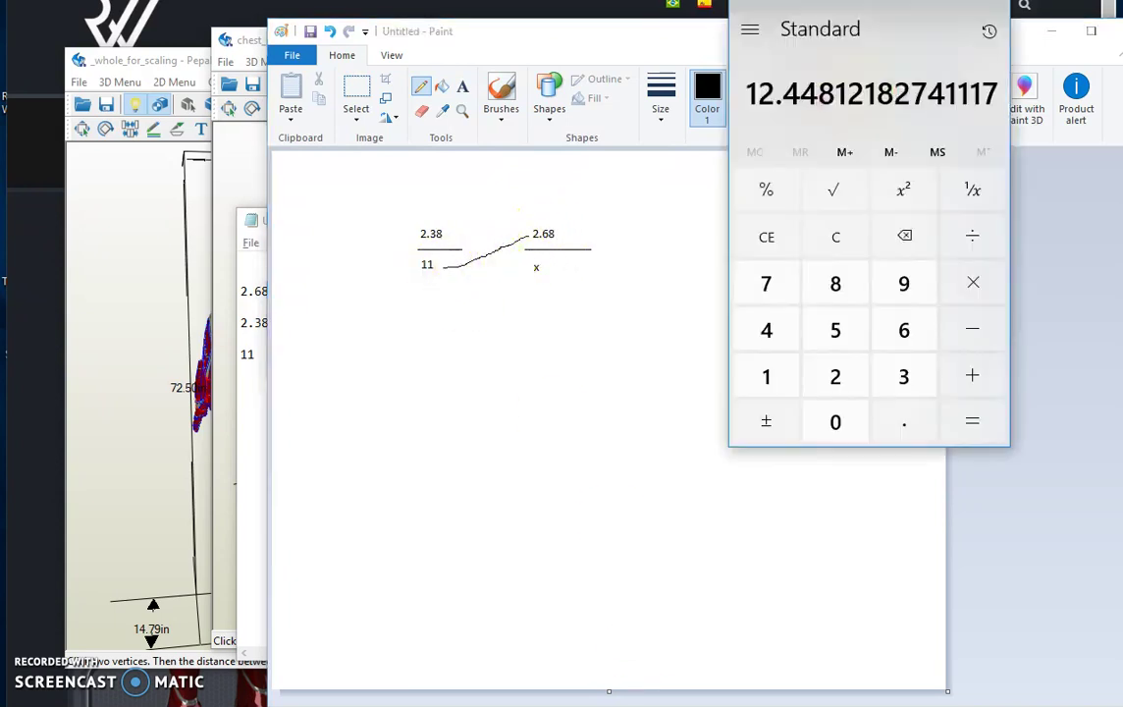
{"action": "left_click", "coordinate": [833, 246]}
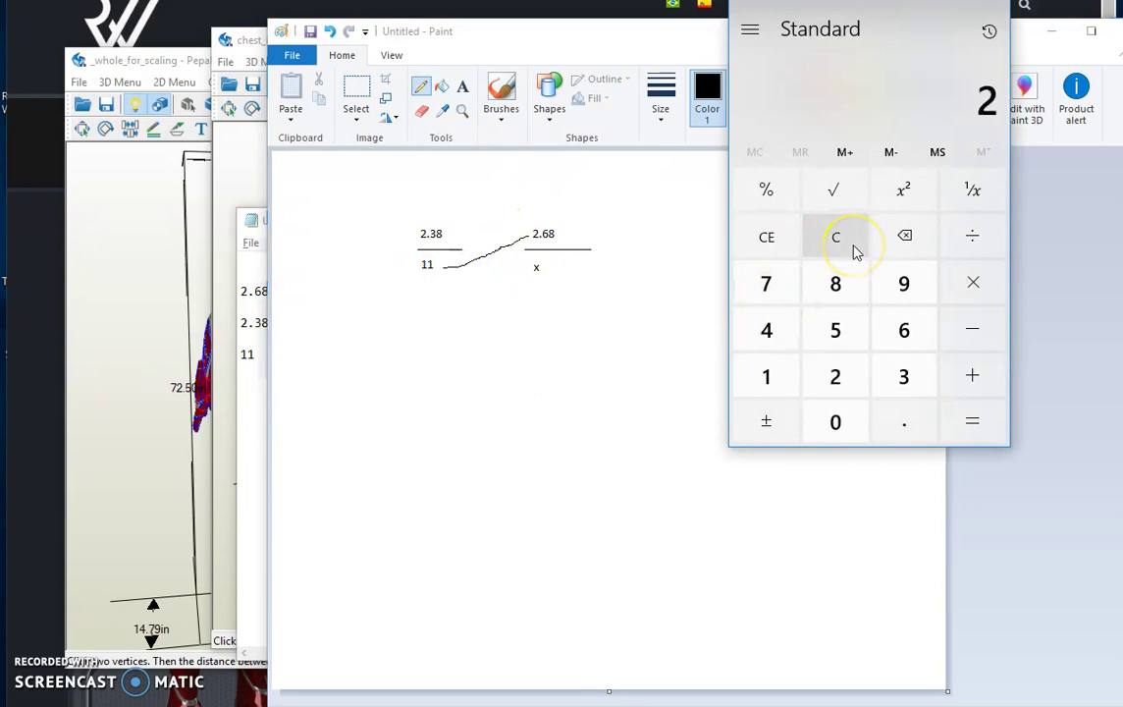
{"action": "type", "text": "2.68"}
{"action": "key", "text": "slash"}
{"action": "type", "text": "11"}
{"action": "key", "text": "Return"}
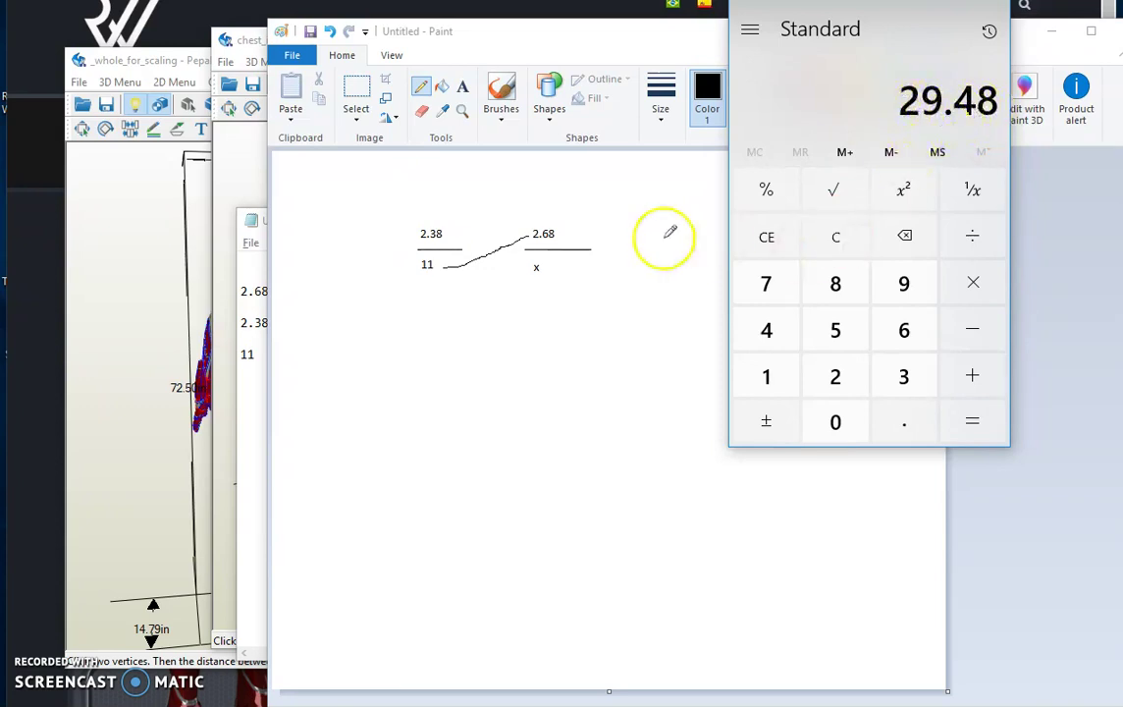
Step: Divide 29.48 by 2.38 to get 12.38655462184874, then return to the Paint sketch
{"action": "left_click", "coordinate": [415, 266]}
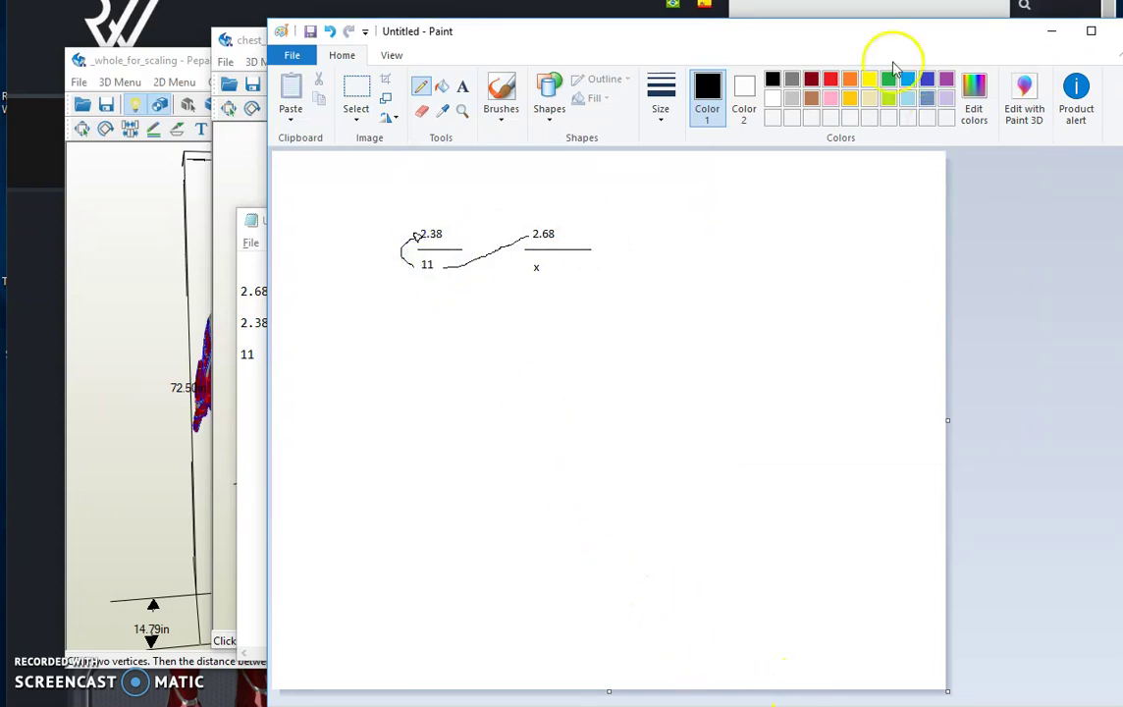
{"action": "left_click", "coordinate": [773, 702]}
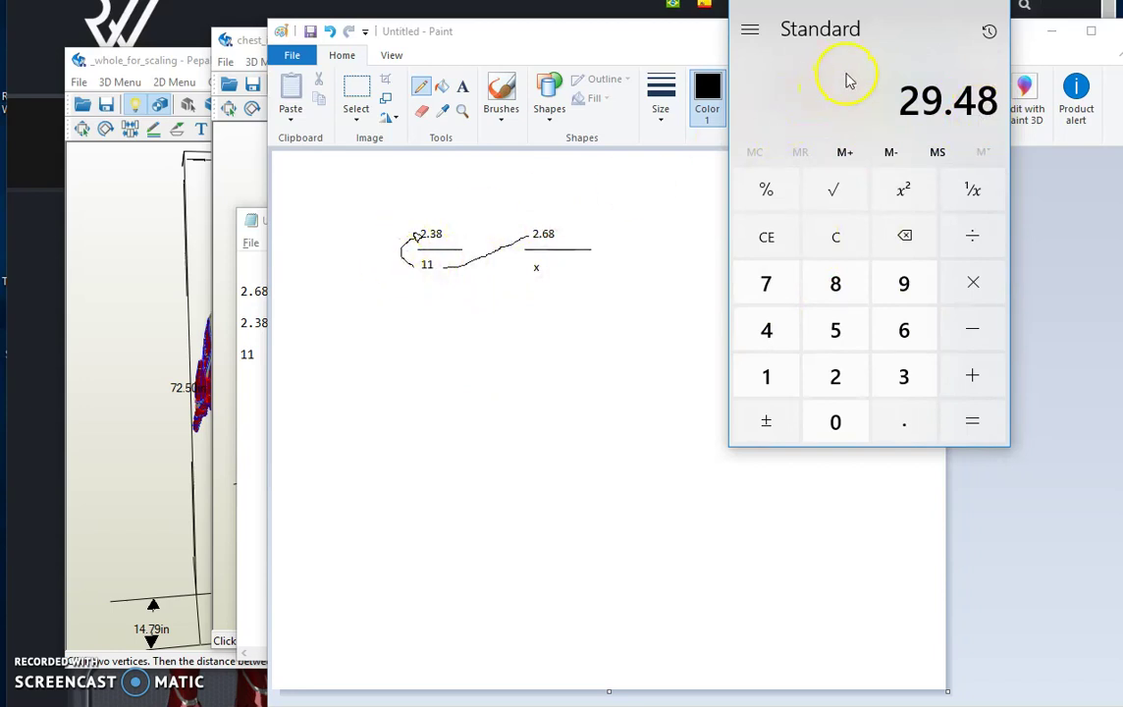
{"action": "type", "text": "2.38"}
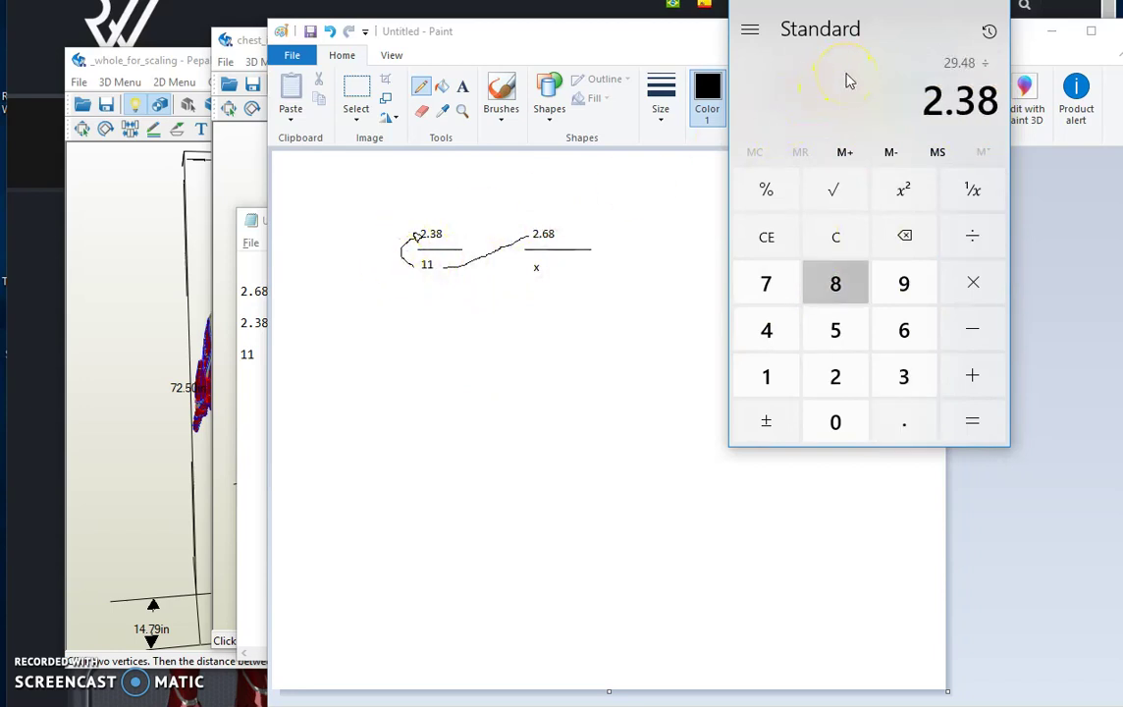
{"action": "key", "text": "Return"}
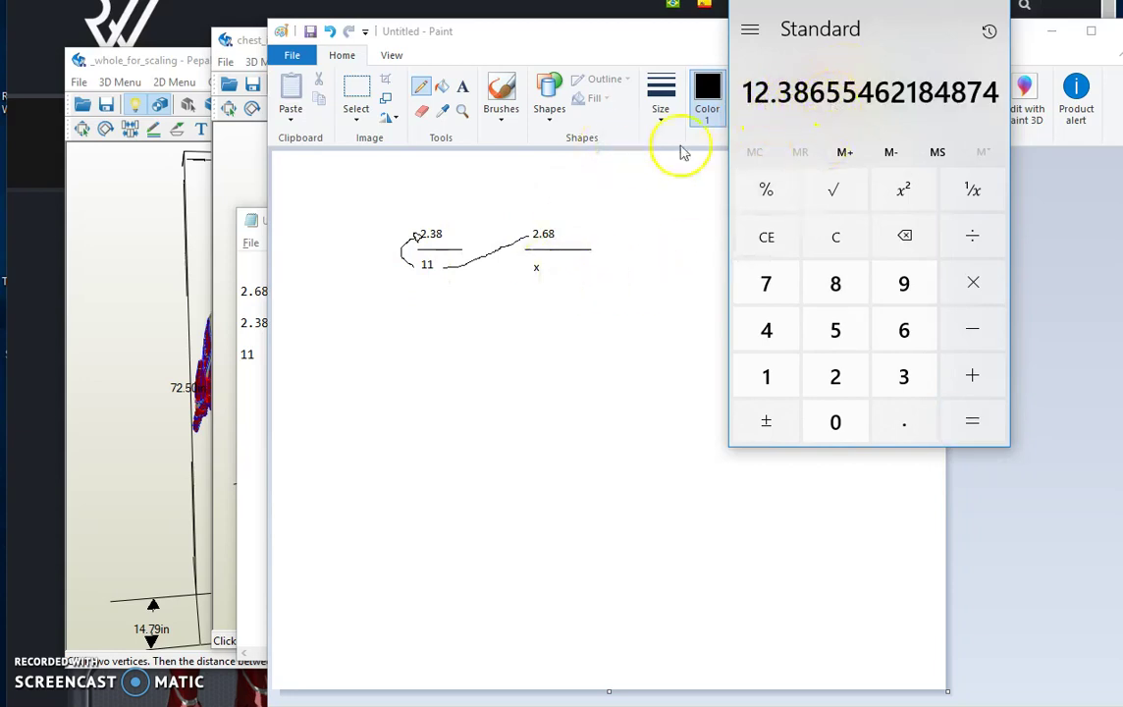
{"action": "left_click", "coordinate": [467, 90]}
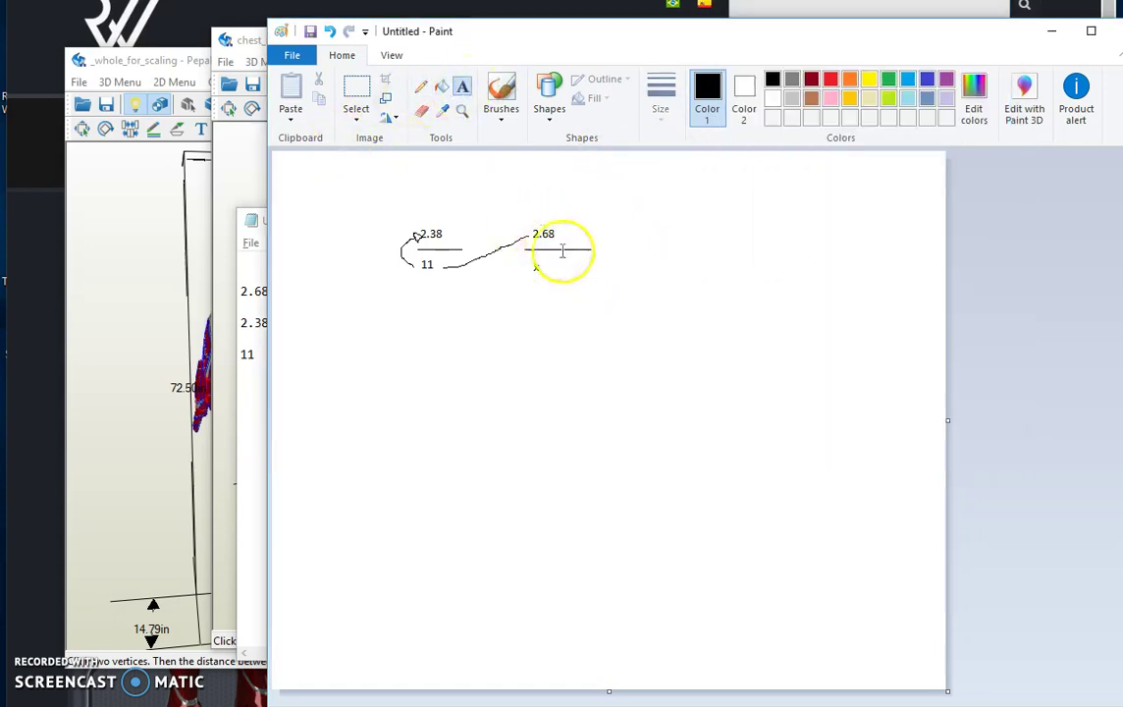
Step: Write 12.3865 as the value of x beneath 2.68 in the Paint sketch
{"action": "left_click", "coordinate": [548, 262]}
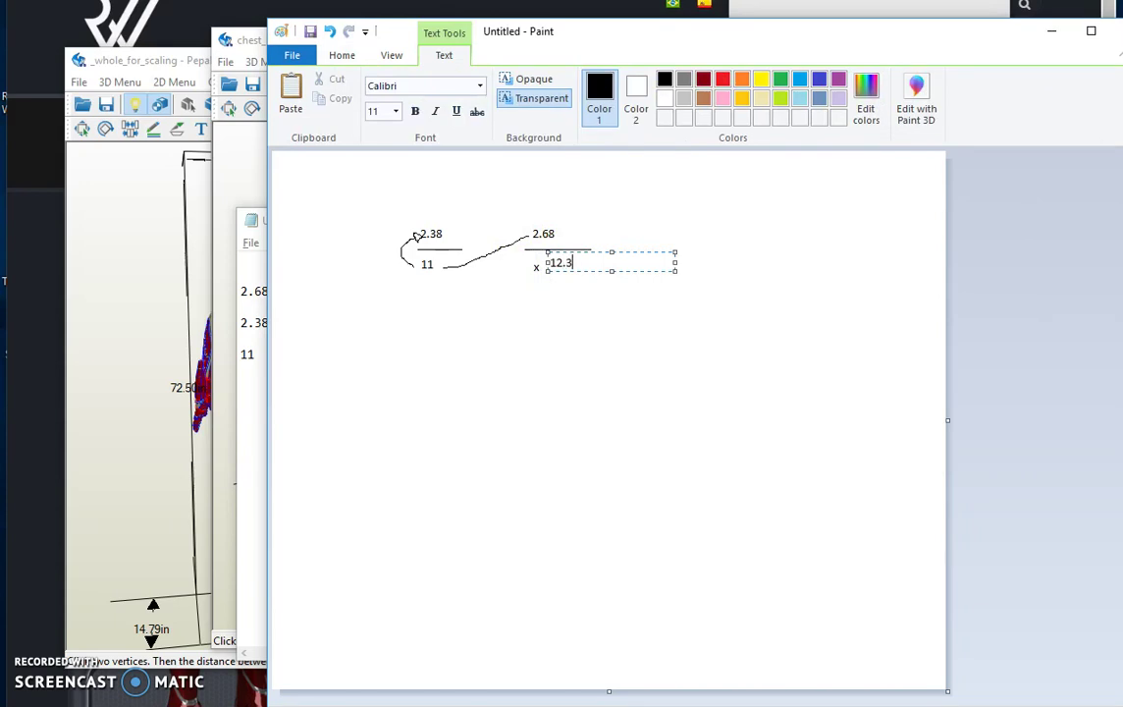
{"action": "left_click", "coordinate": [579, 300]}
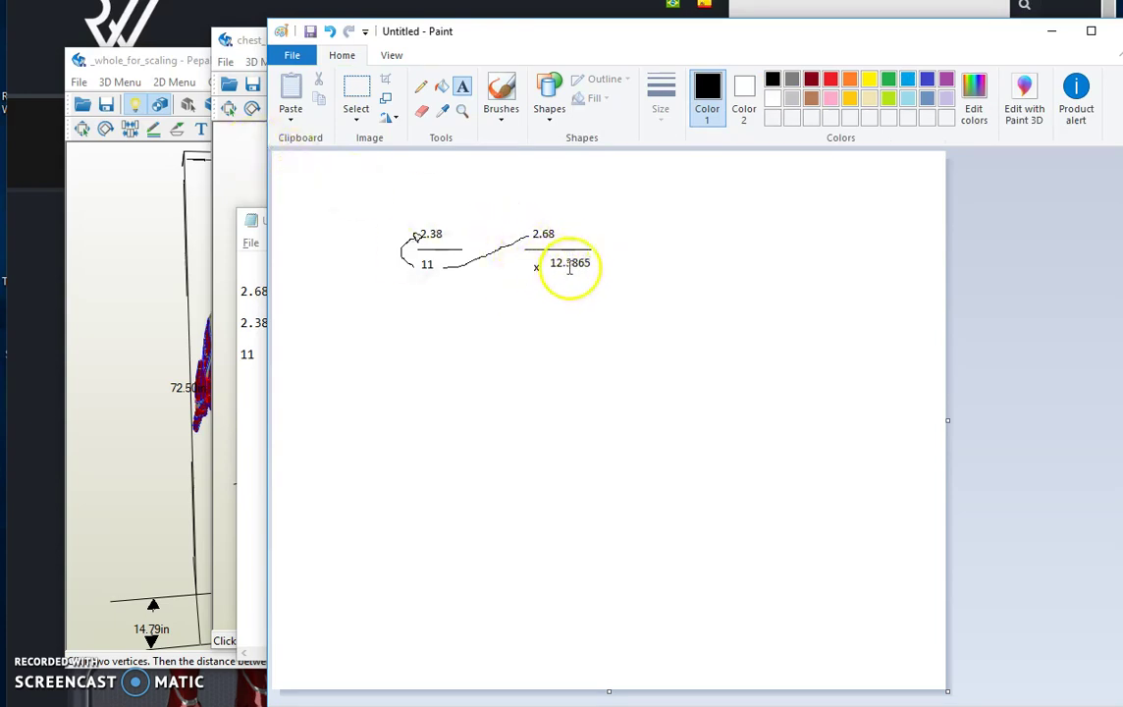
Step: Change the chest model's height from 11.00 to 12.3865 in the model scale settings
{"action": "left_click", "coordinate": [257, 173]}
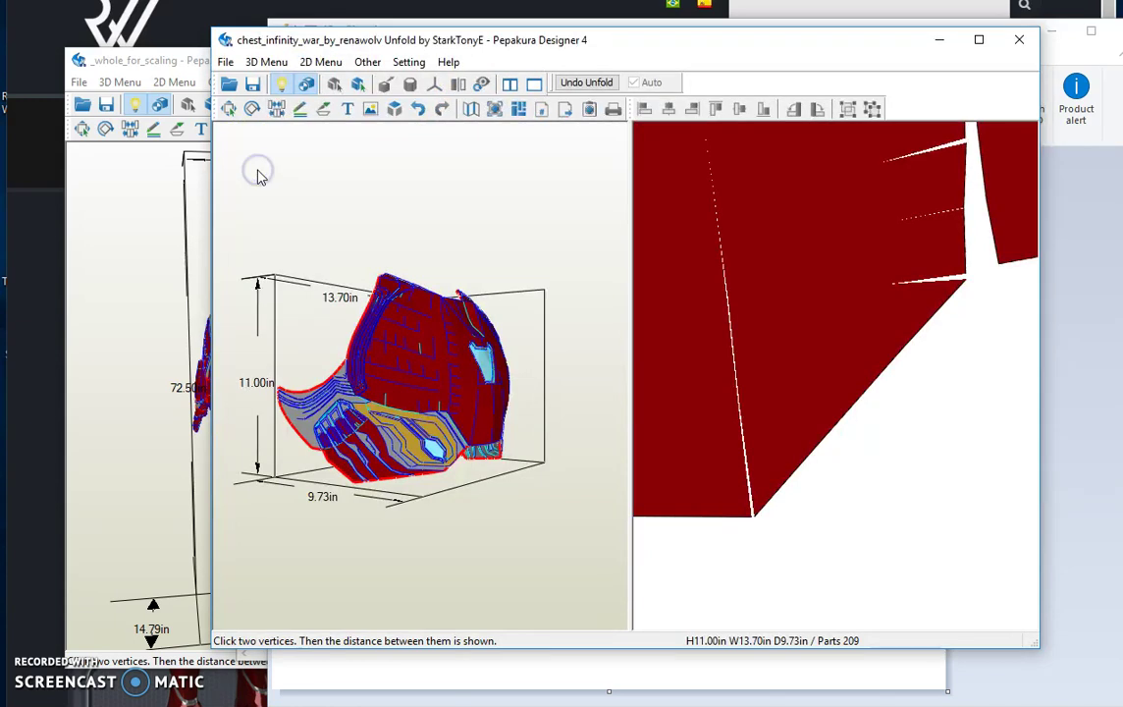
{"action": "left_click", "coordinate": [319, 63]}
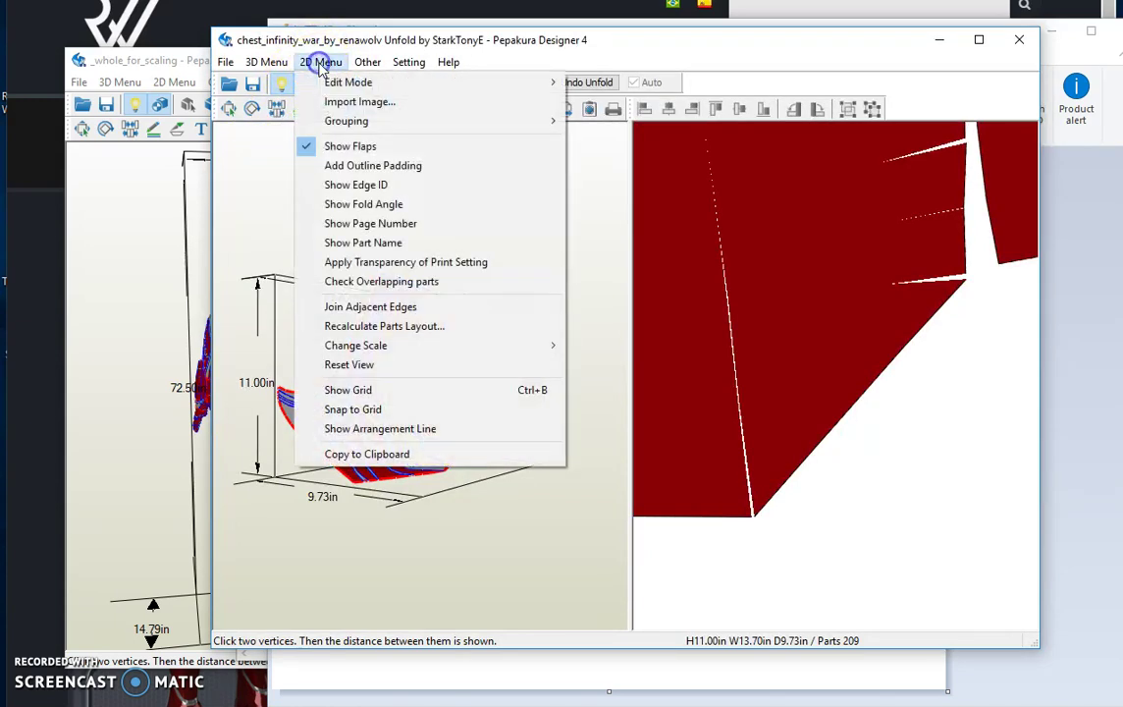
{"action": "mouse_move", "coordinate": [393, 345]}
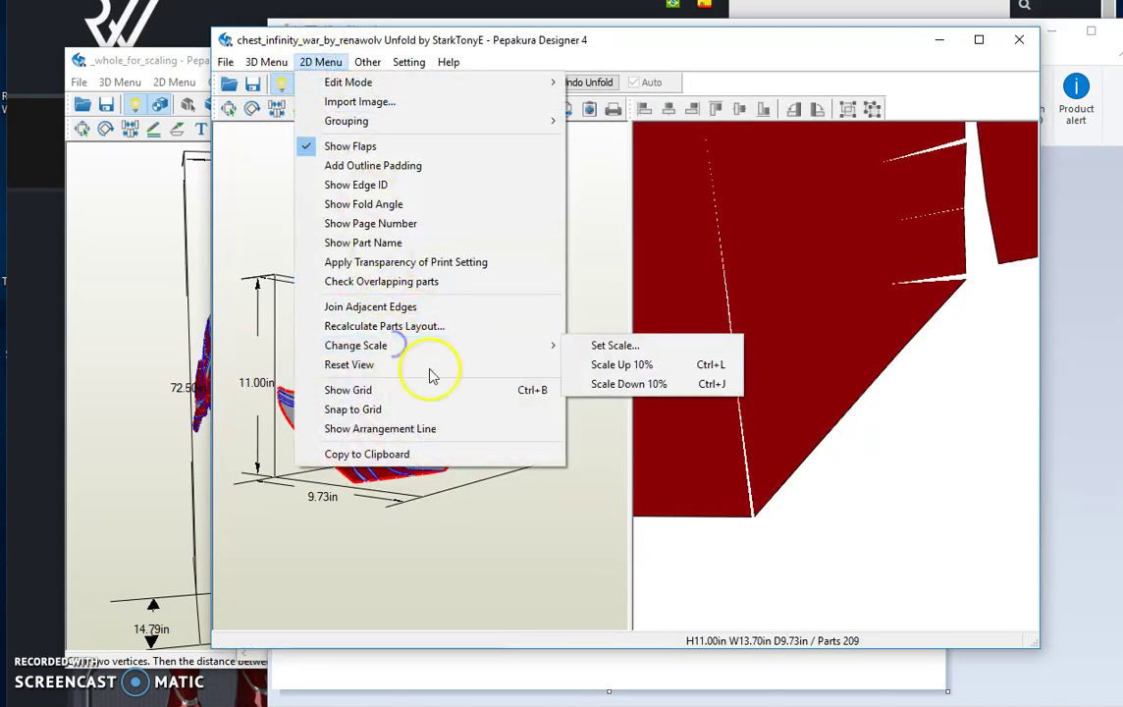
{"action": "left_click", "coordinate": [605, 348]}
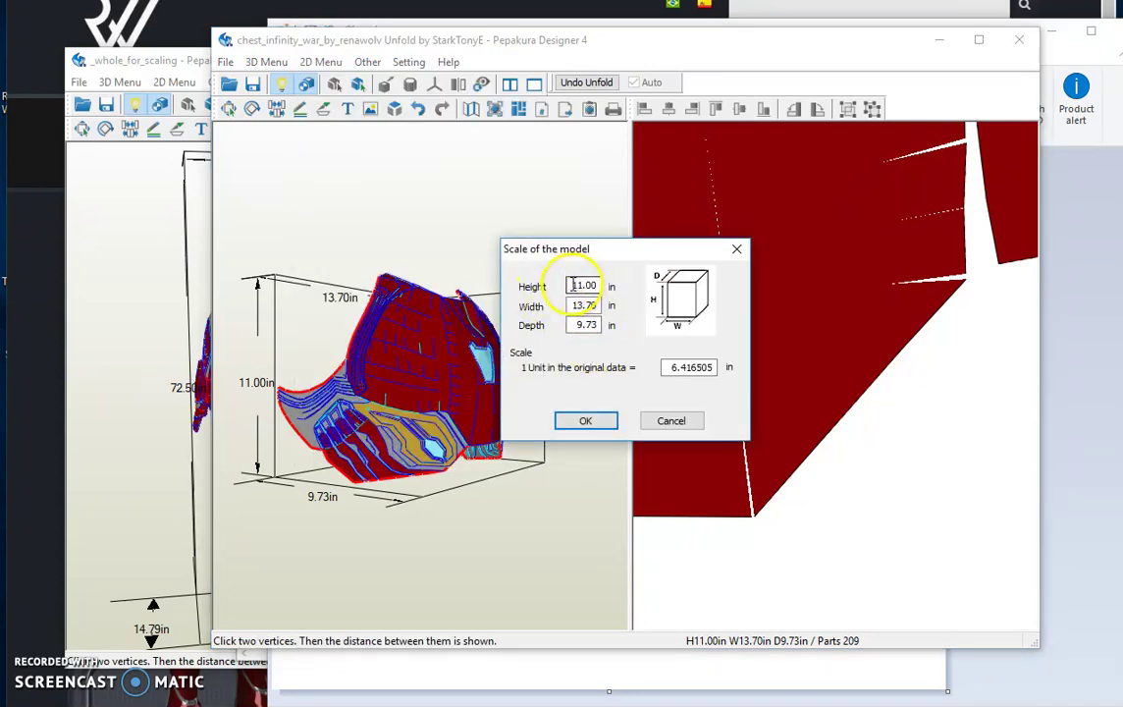
{"action": "left_click_drag", "start_coordinate": [574, 285], "coordinate": [601, 290]}
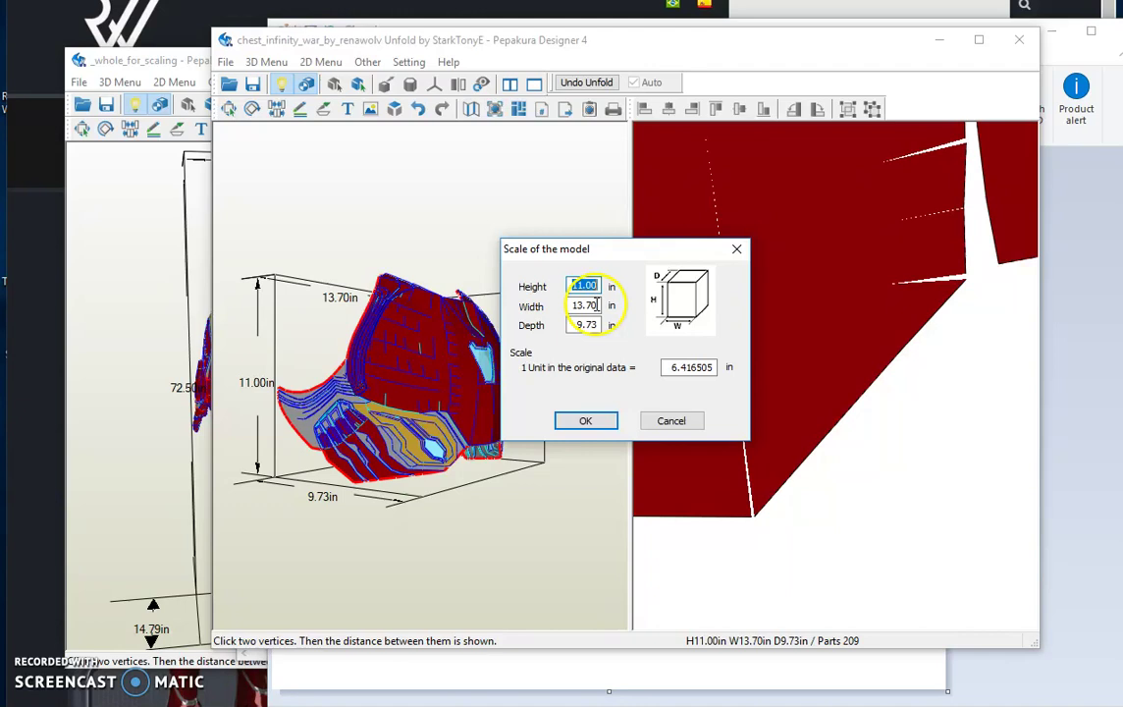
{"action": "key", "text": "alt+Tab"}
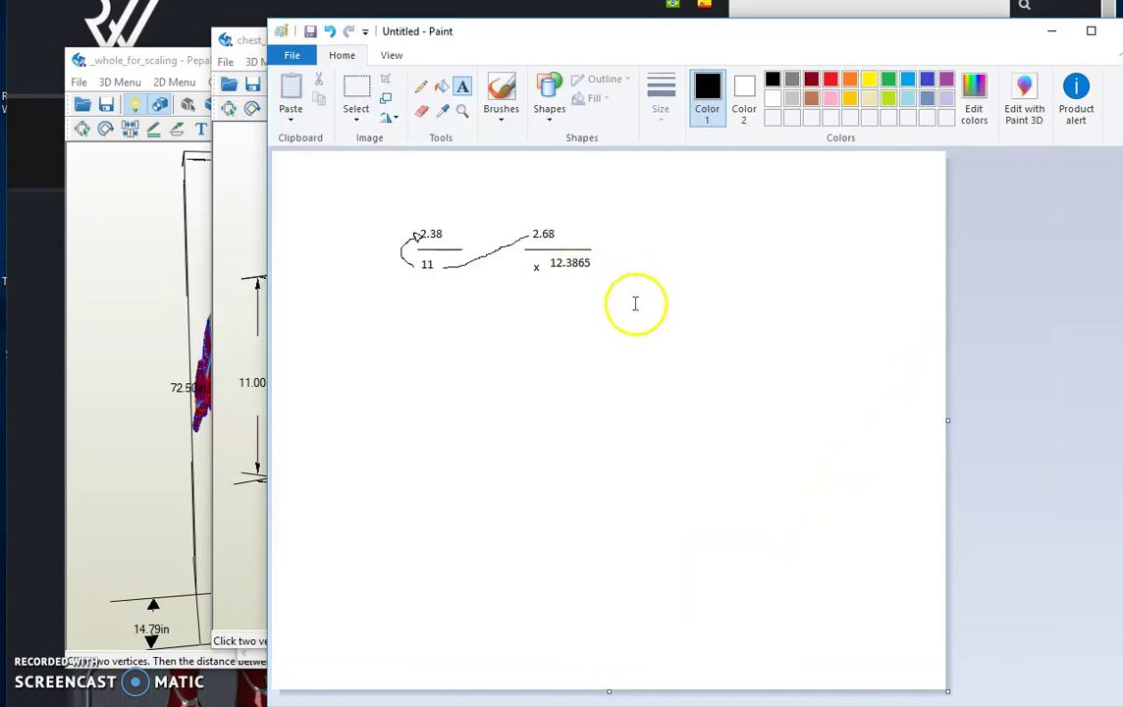
{"action": "key", "text": "alt+Tab"}
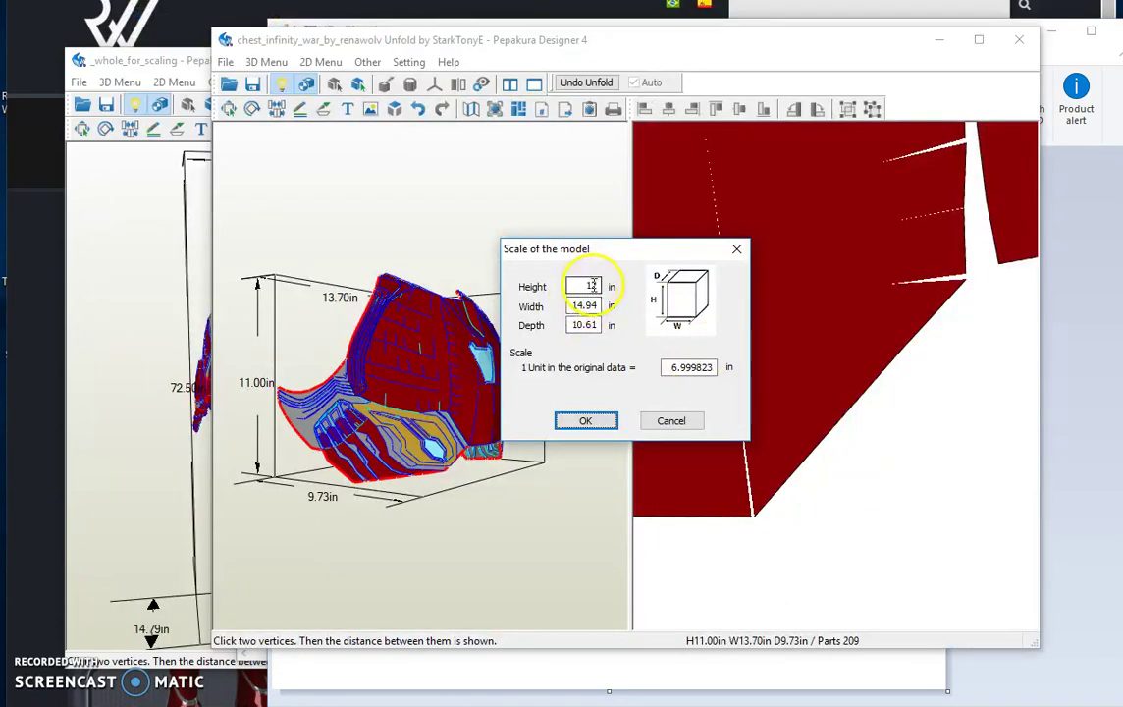
{"action": "left_click", "coordinate": [596, 284]}
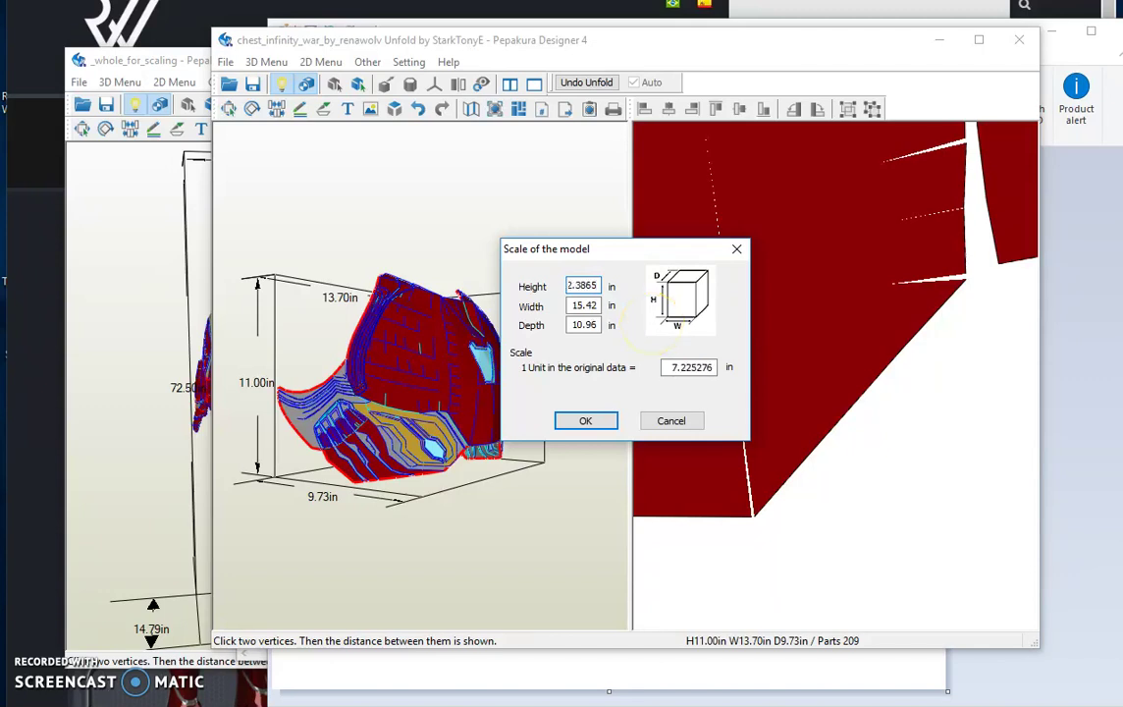
{"action": "type", "text": "12.3865"}
{"action": "key", "text": "Return"}
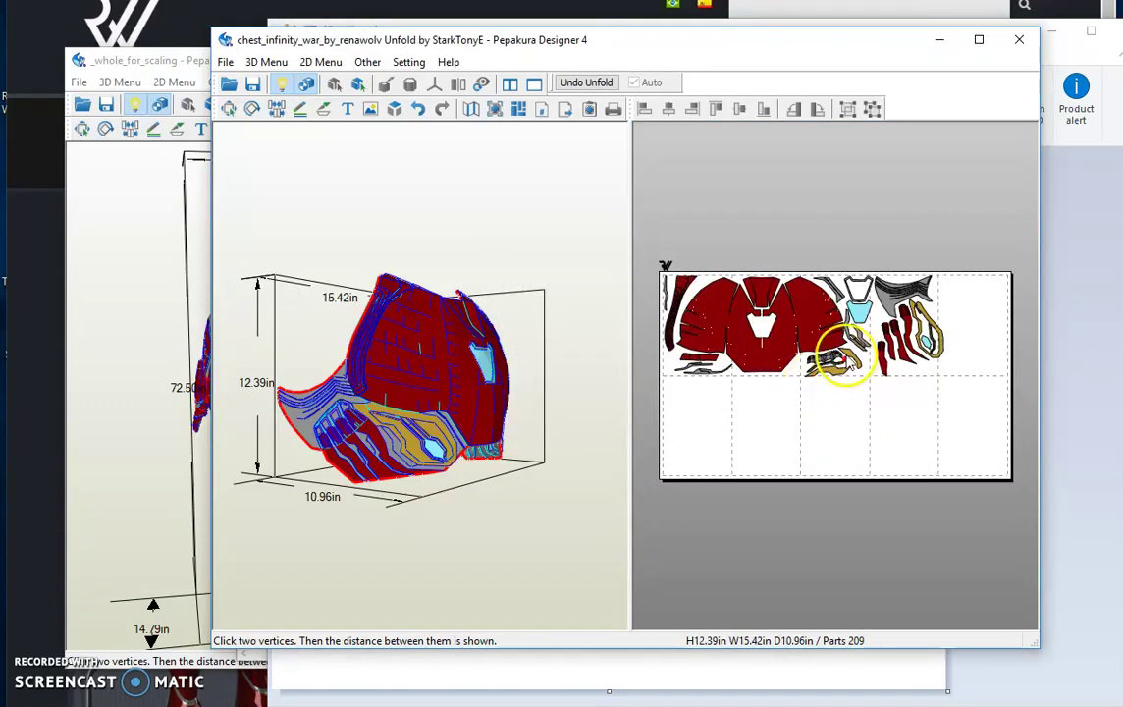
Step: Zoom into the 2D pattern and bring the chest model window back to the front
{"action": "scroll", "coordinate": [843, 358], "scroll_direction": "up", "scroll_amount": 5}
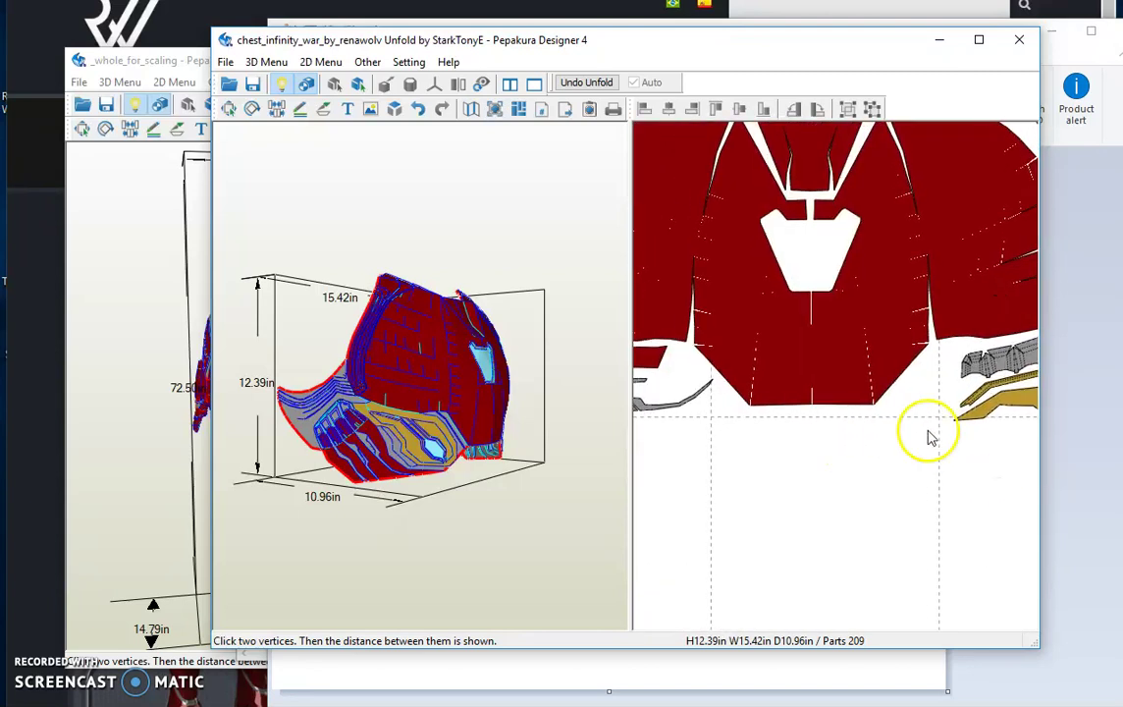
{"action": "scroll", "coordinate": [924, 417], "scroll_direction": "up", "scroll_amount": 1}
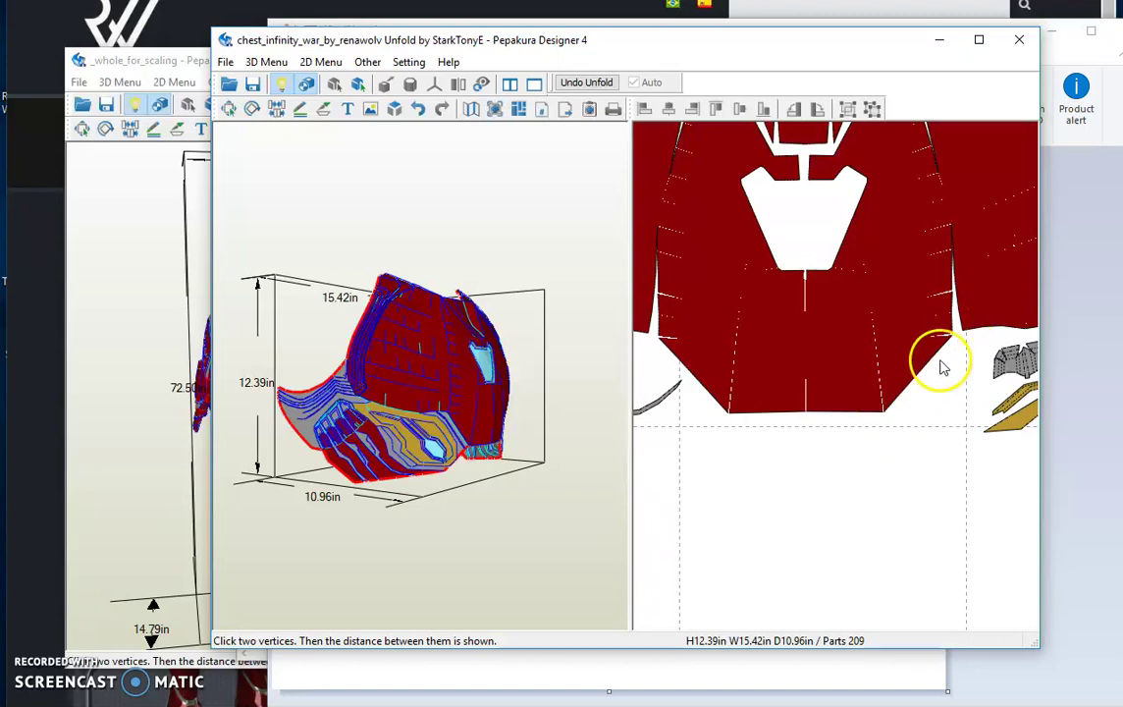
{"action": "left_click", "coordinate": [116, 224]}
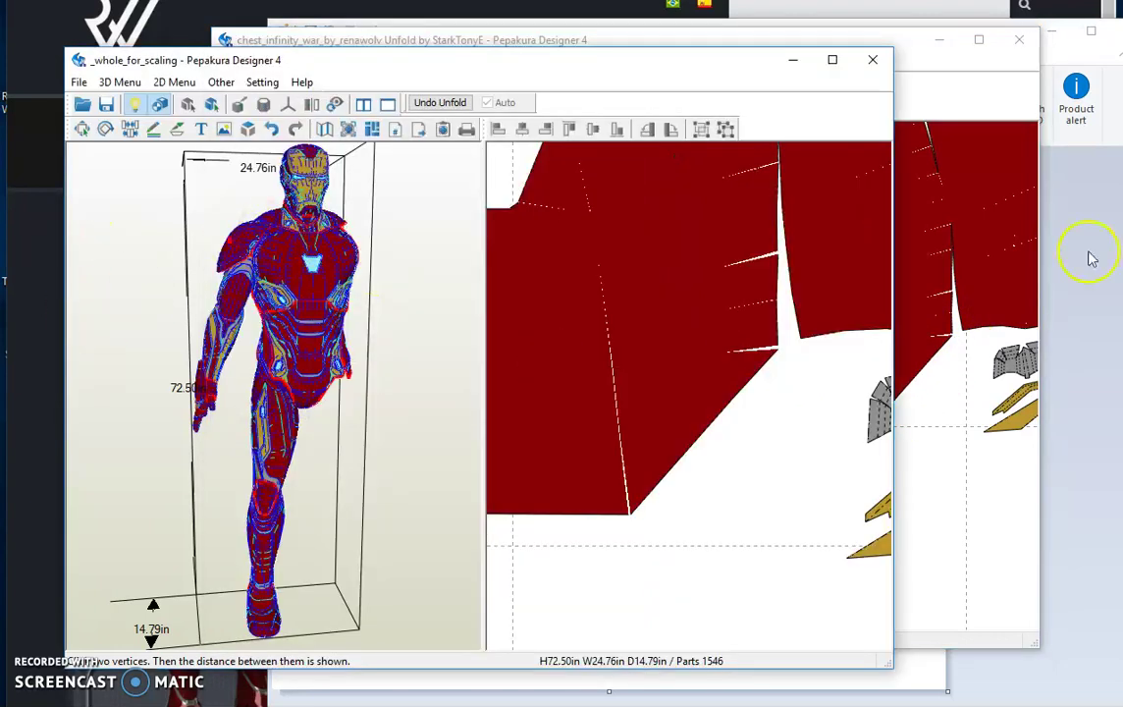
{"action": "left_click", "coordinate": [937, 97]}
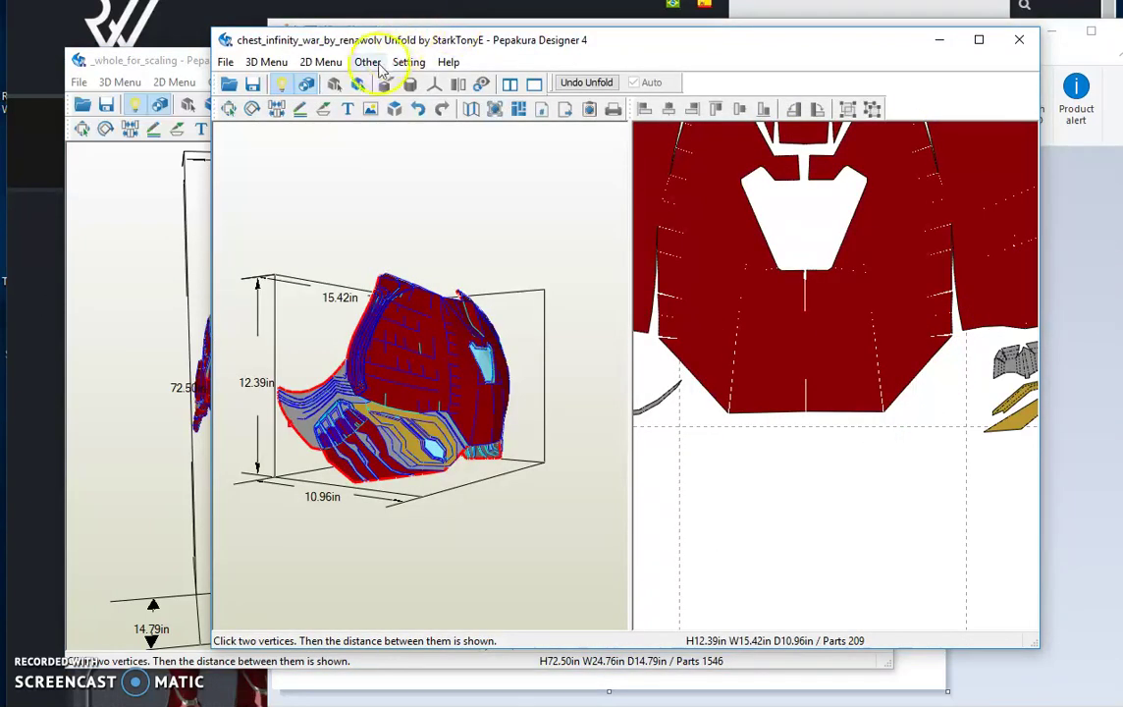
Step: Measure the diagonal edge of the large red part between two points, reading 2.68 in
{"action": "left_click", "coordinate": [332, 63]}
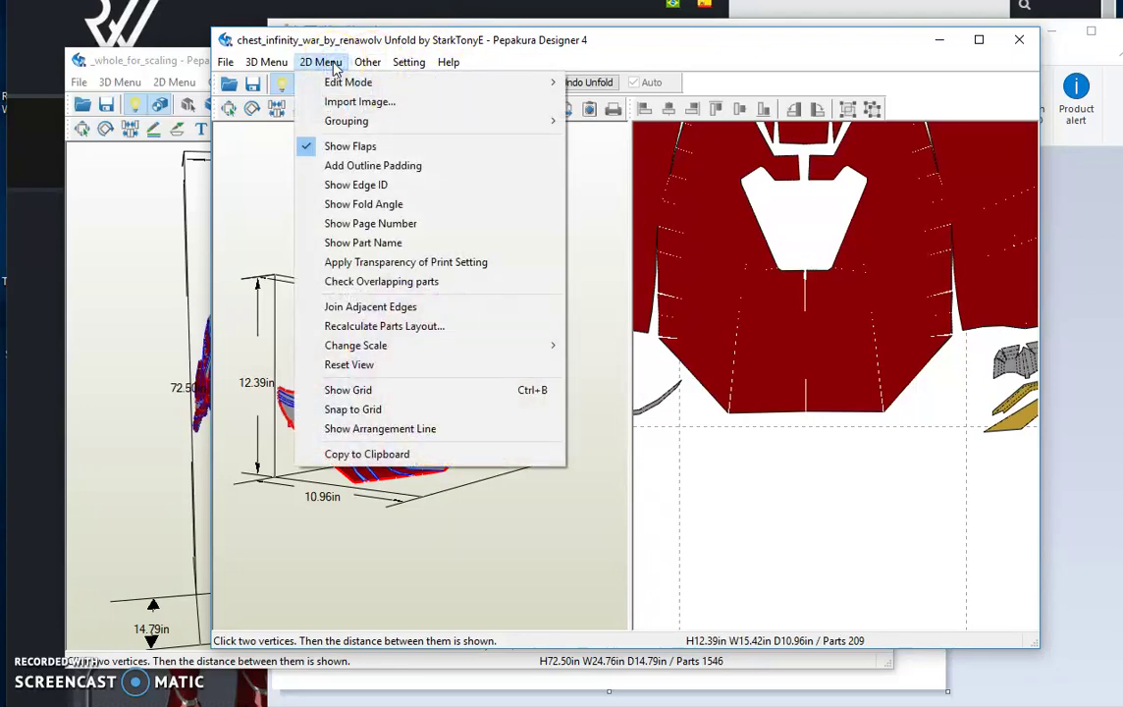
{"action": "mouse_move", "coordinate": [376, 82]}
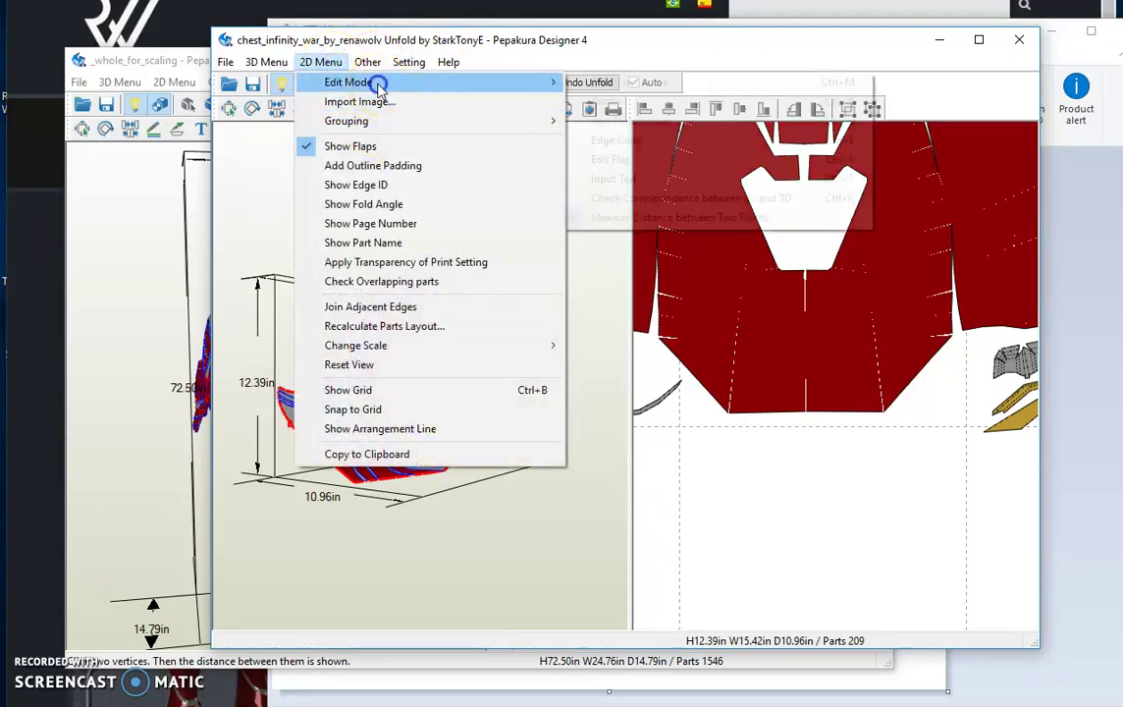
{"action": "left_click", "coordinate": [657, 217]}
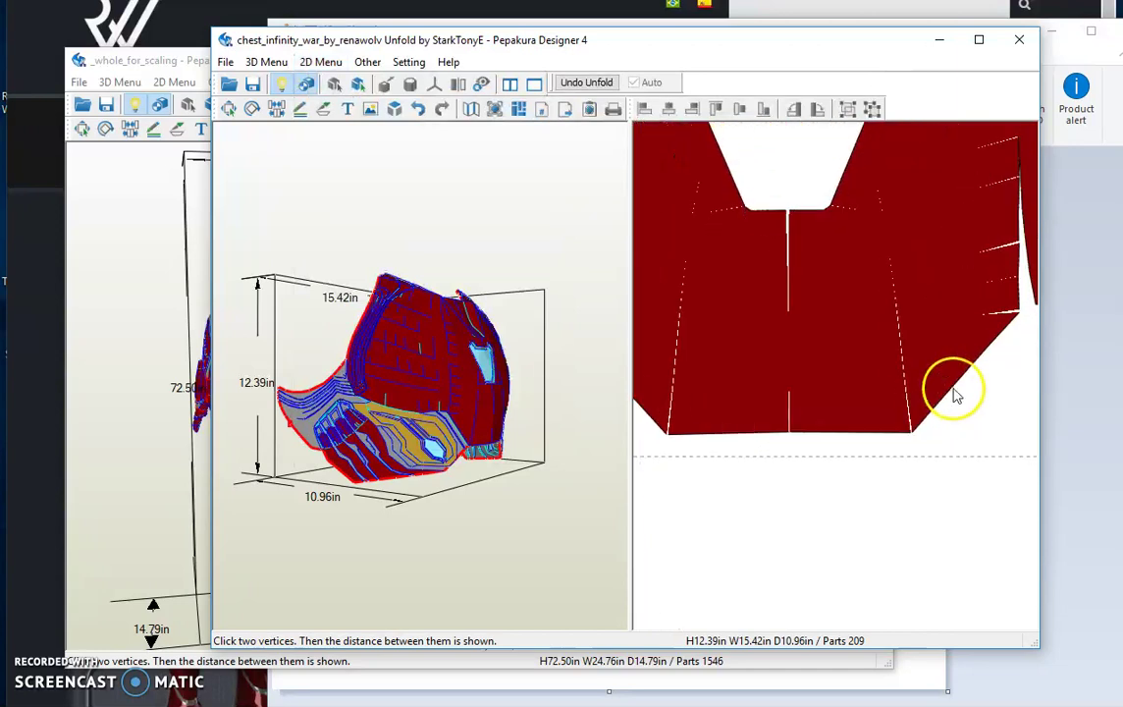
{"action": "scroll", "coordinate": [957, 395], "scroll_direction": "up", "scroll_amount": 5}
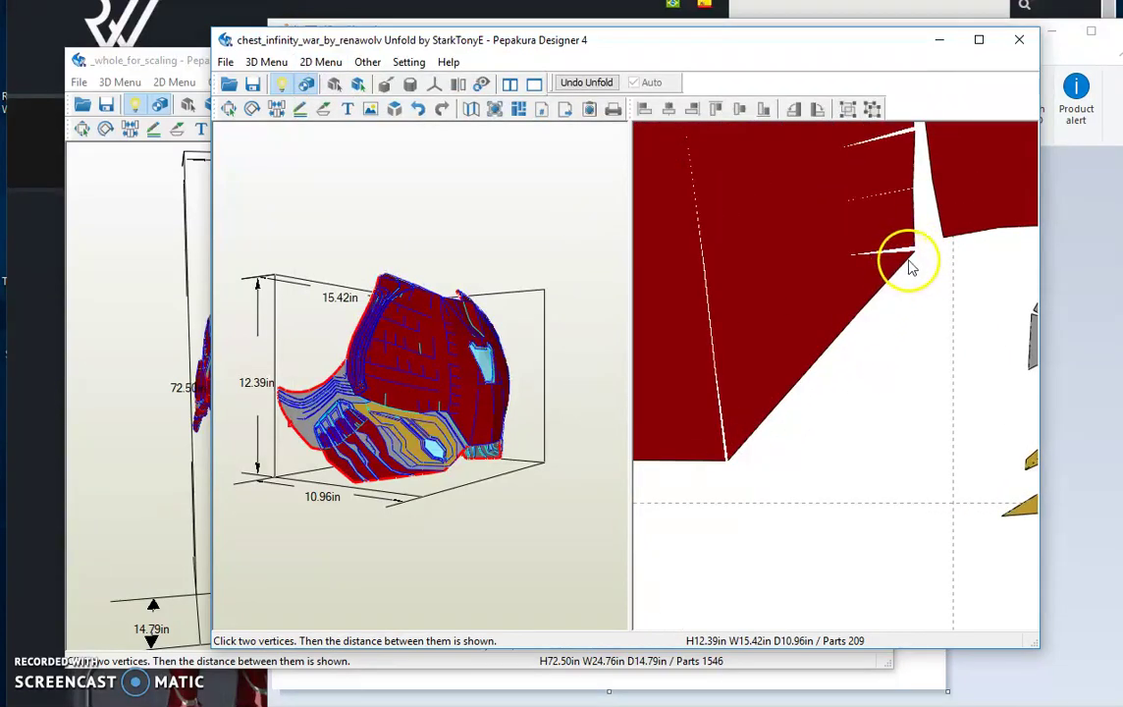
{"action": "left_click", "coordinate": [912, 253]}
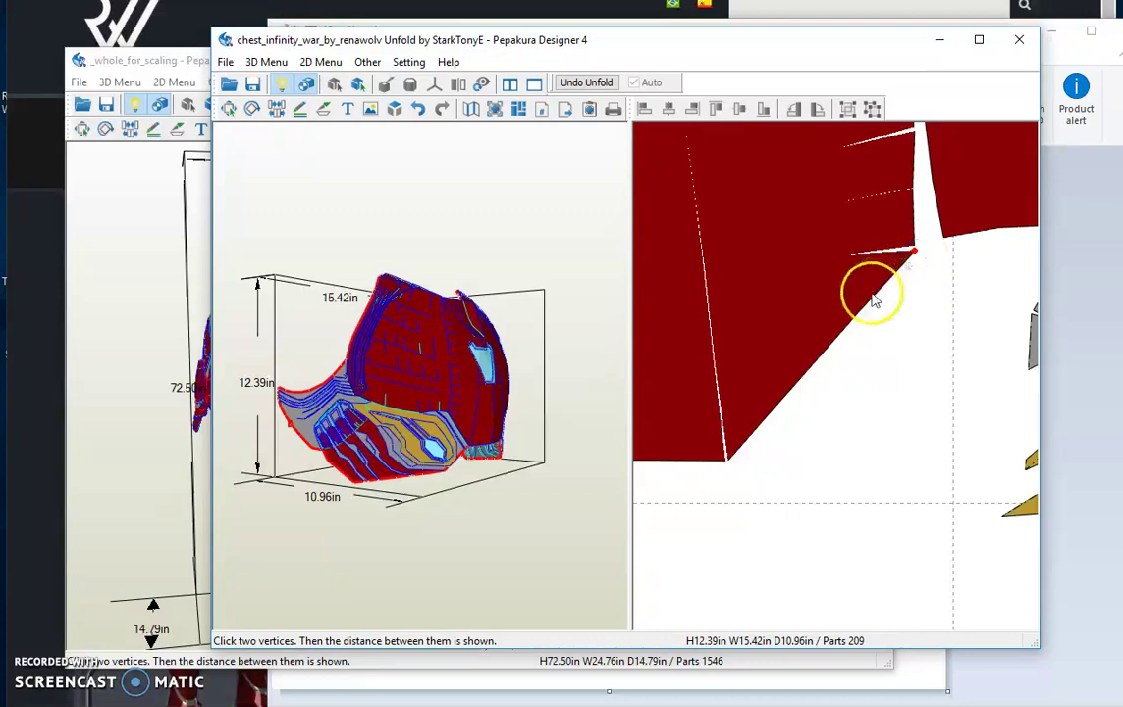
{"action": "left_click", "coordinate": [731, 464]}
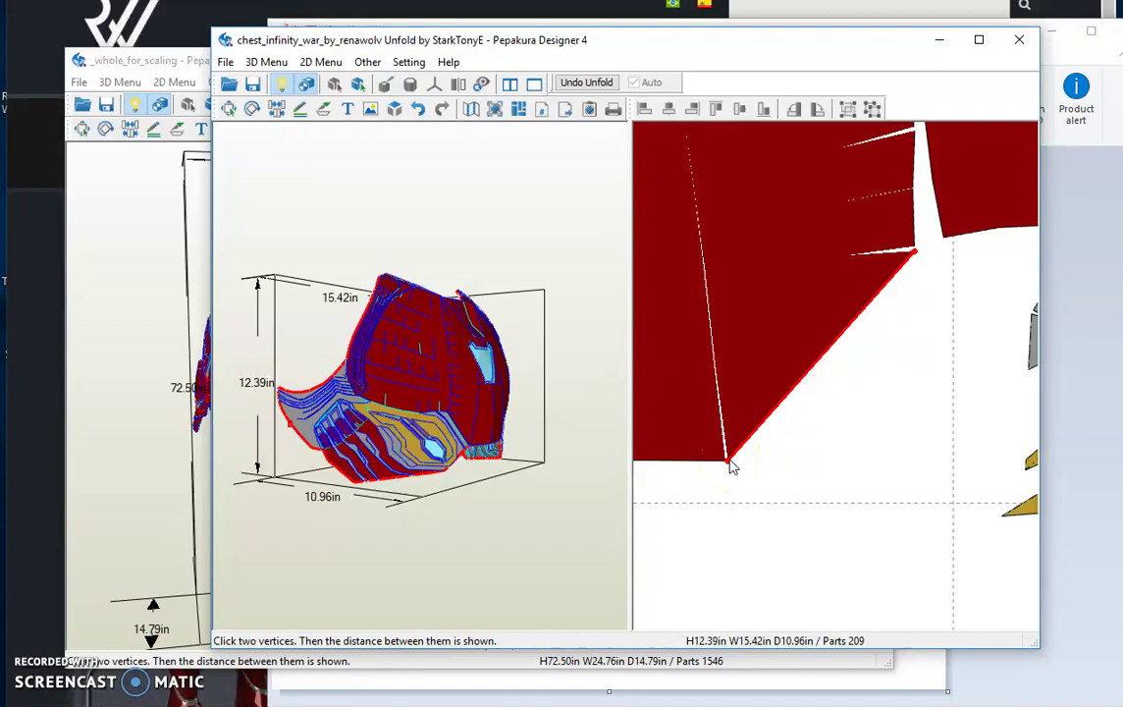
{"action": "left_click", "coordinate": [731, 465]}
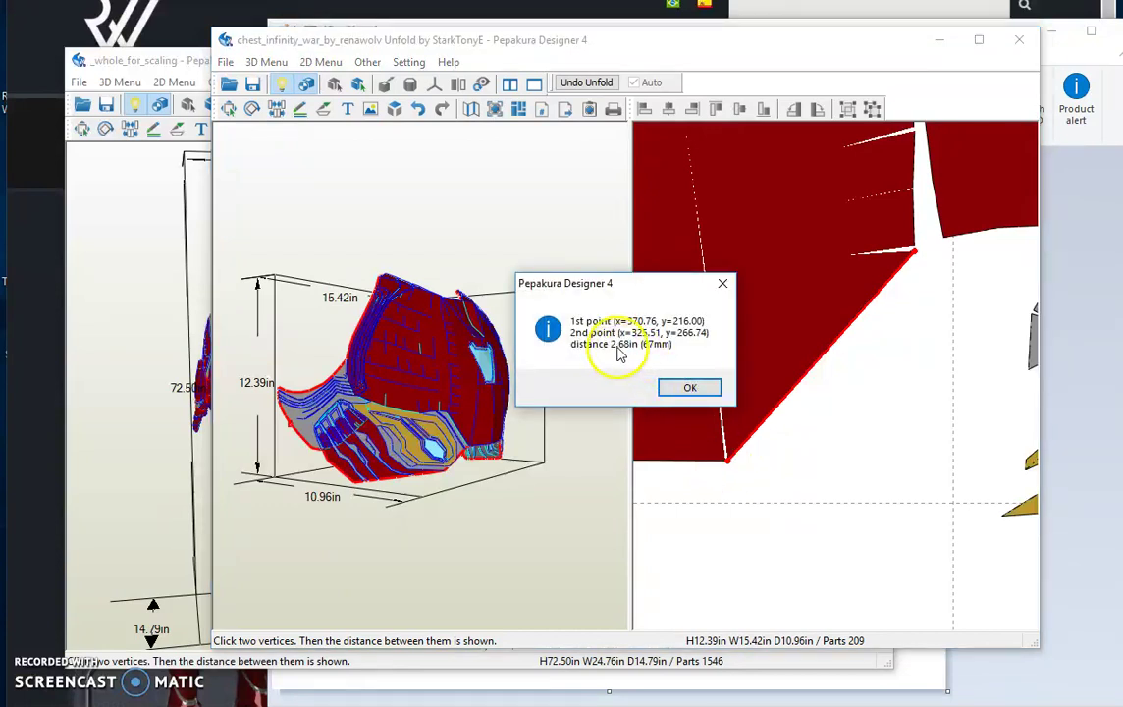
{"action": "left_click", "coordinate": [690, 388]}
Step: Confirm the matching edge on the full-body reference model also measures 2.68 in
{"action": "left_click", "coordinate": [133, 263]}
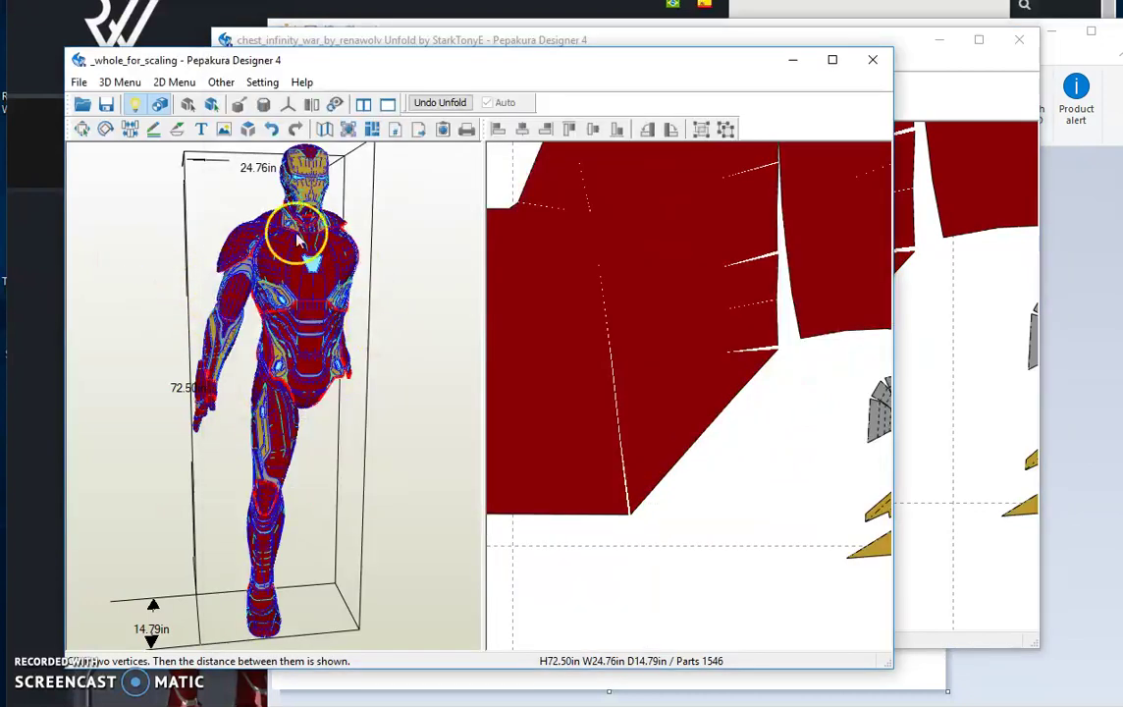
{"action": "left_click", "coordinate": [632, 513]}
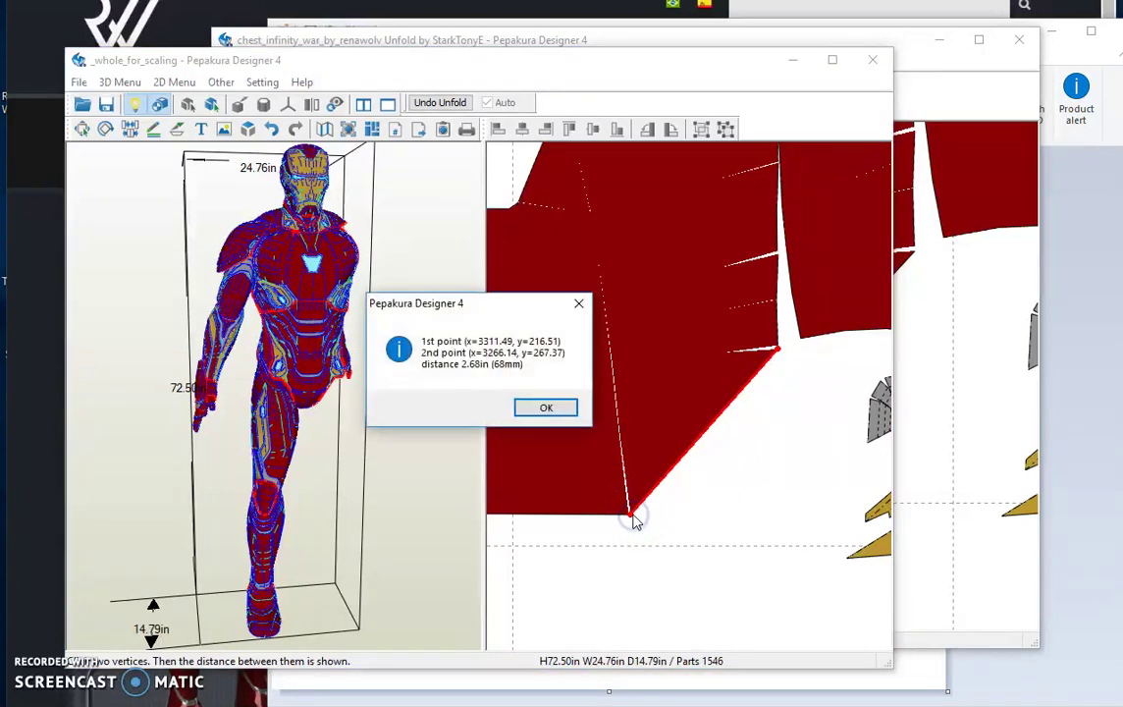
{"action": "left_click", "coordinate": [531, 411]}
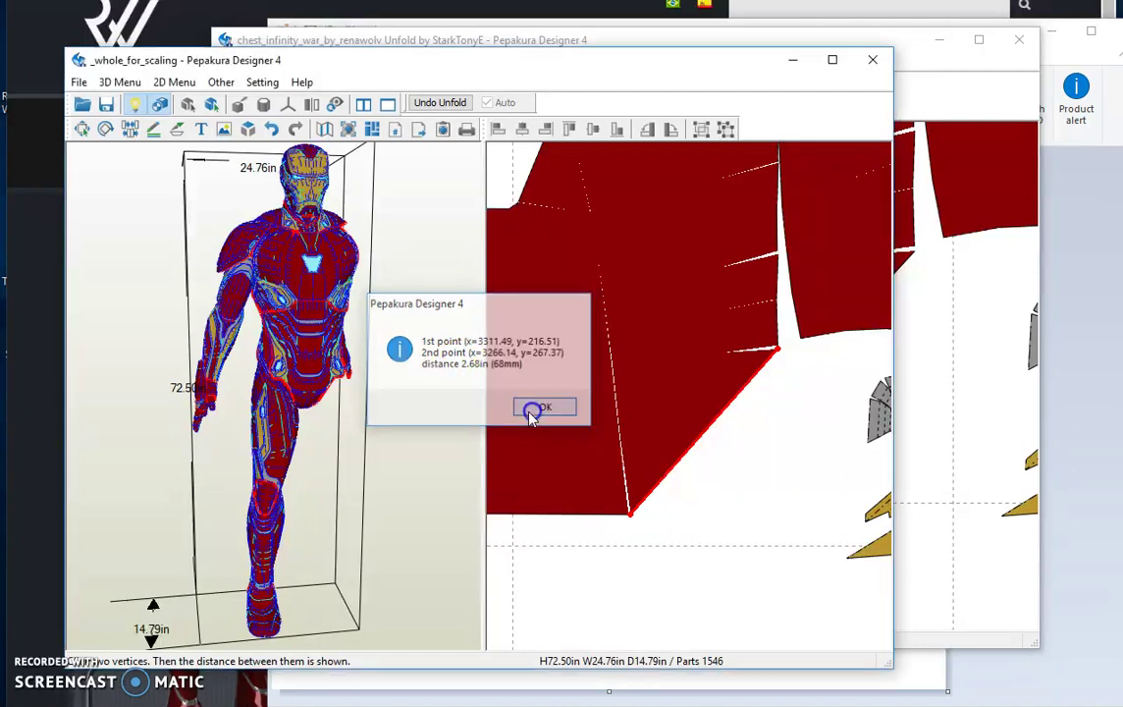
Step: Return to the chest model, orbit it to a three-quarter view, and zoom out to the full pattern sheet
{"action": "left_click", "coordinate": [948, 379]}
{"action": "scroll", "coordinate": [790, 410], "scroll_direction": "down", "scroll_amount": 6}
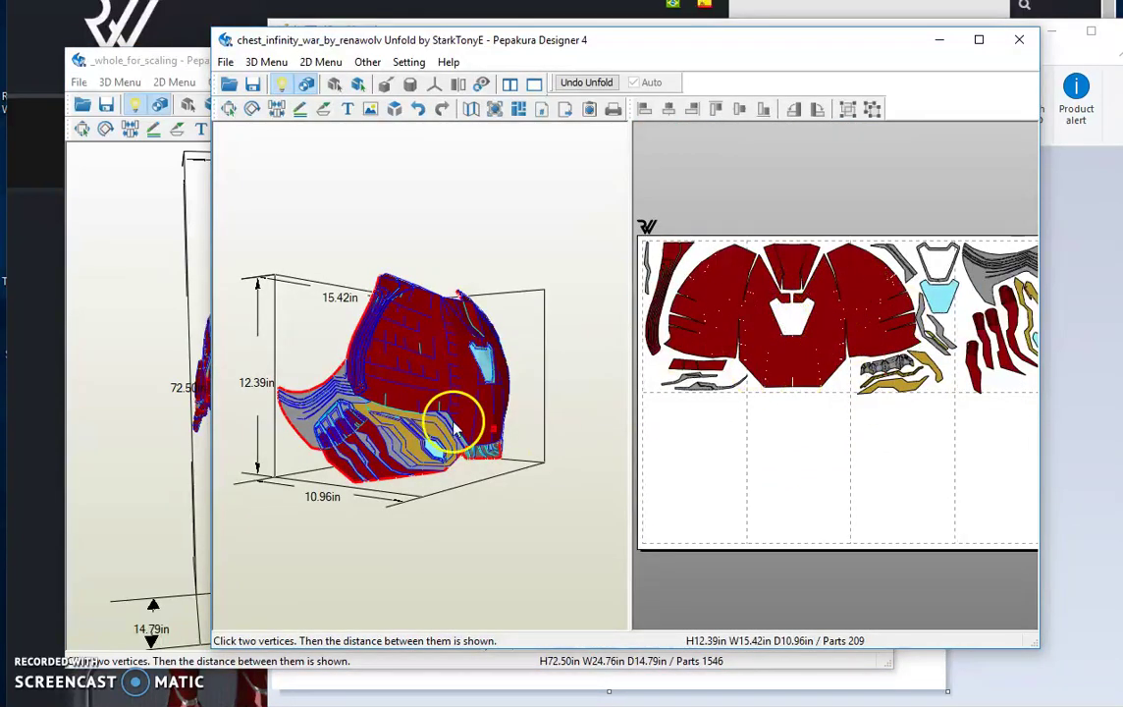
{"action": "left_click_drag", "start_coordinate": [393, 505], "coordinate": [538, 497]}
{"action": "left_click_drag", "start_coordinate": [428, 469], "coordinate": [504, 381]}
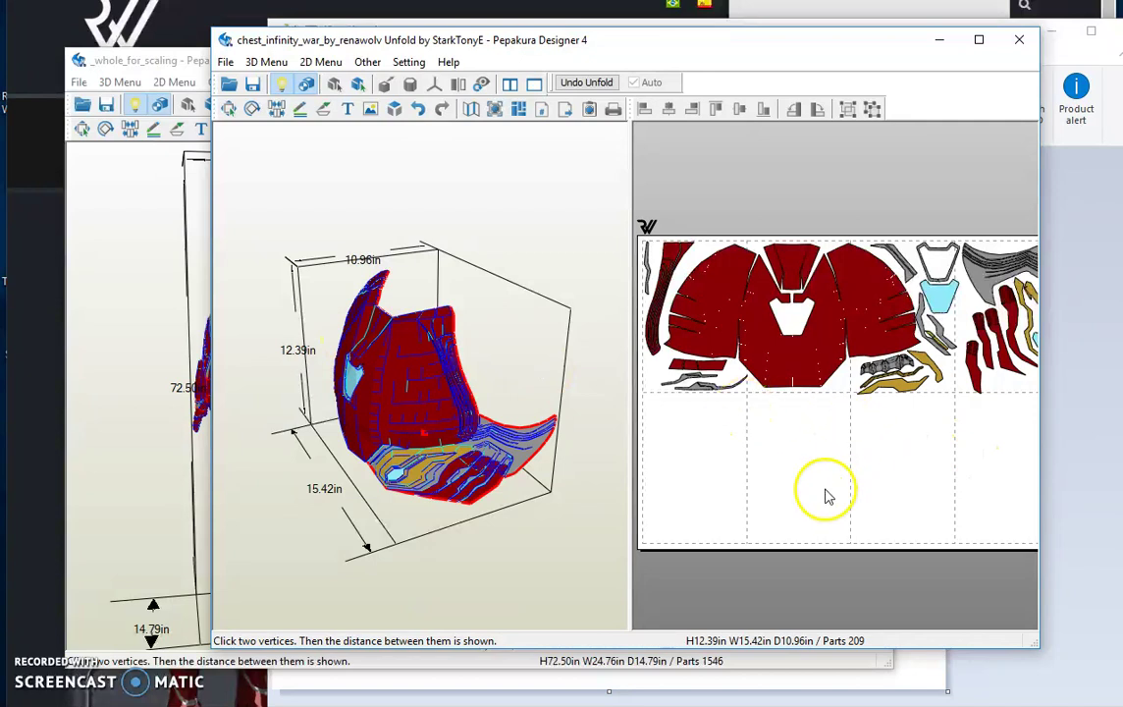
{"action": "left_click", "coordinate": [84, 407]}
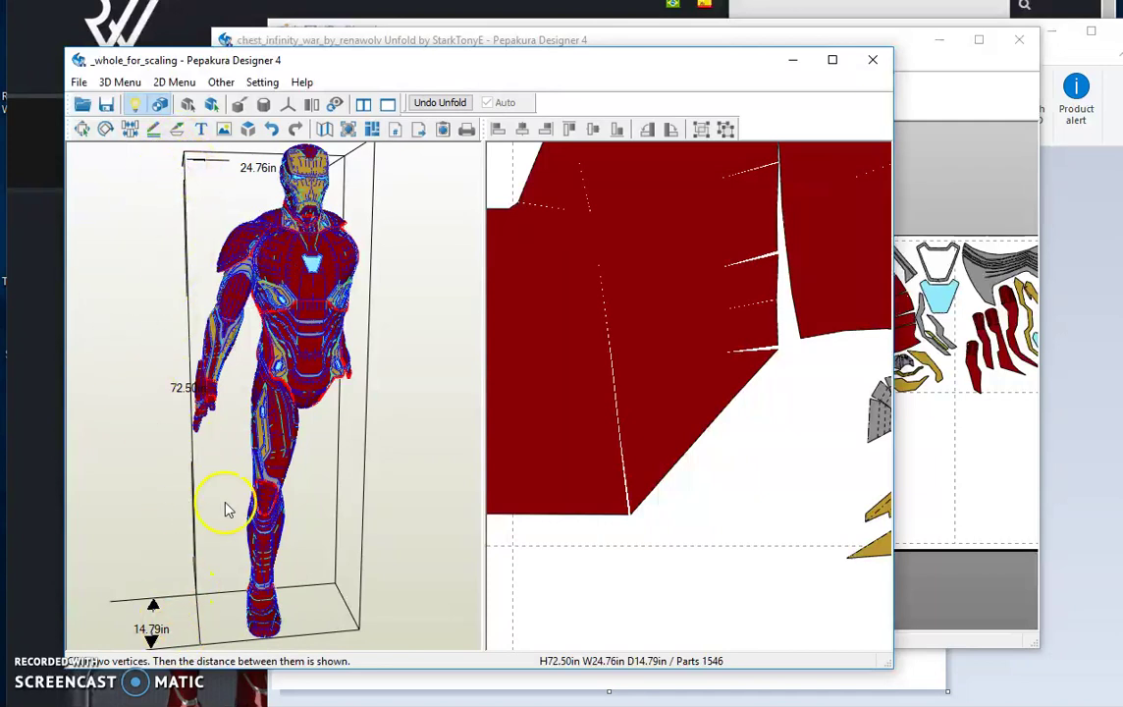
{"action": "left_click", "coordinate": [930, 373]}
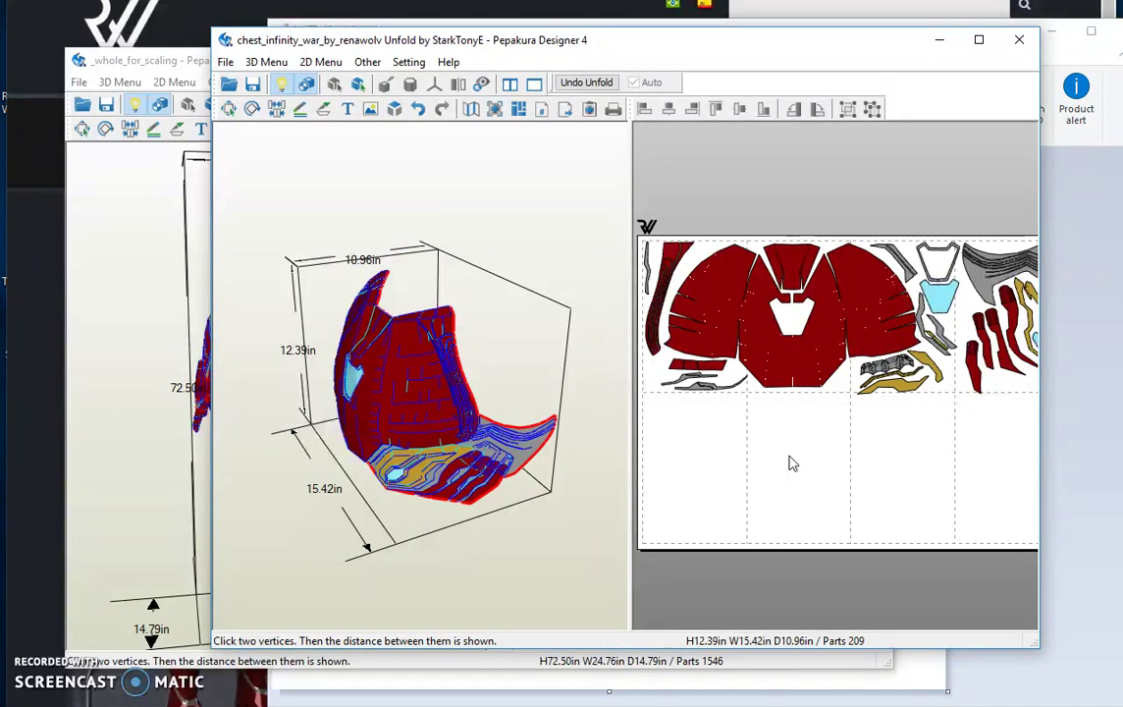
{"action": "scroll", "coordinate": [854, 456], "scroll_direction": "down", "scroll_amount": 3}
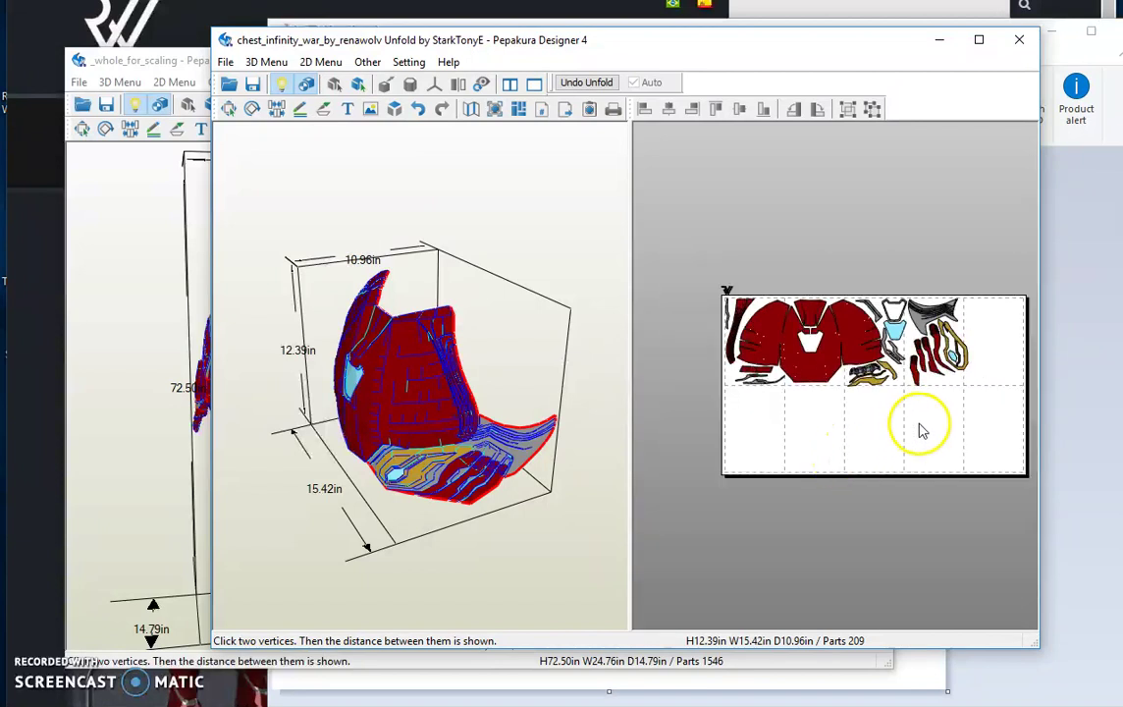